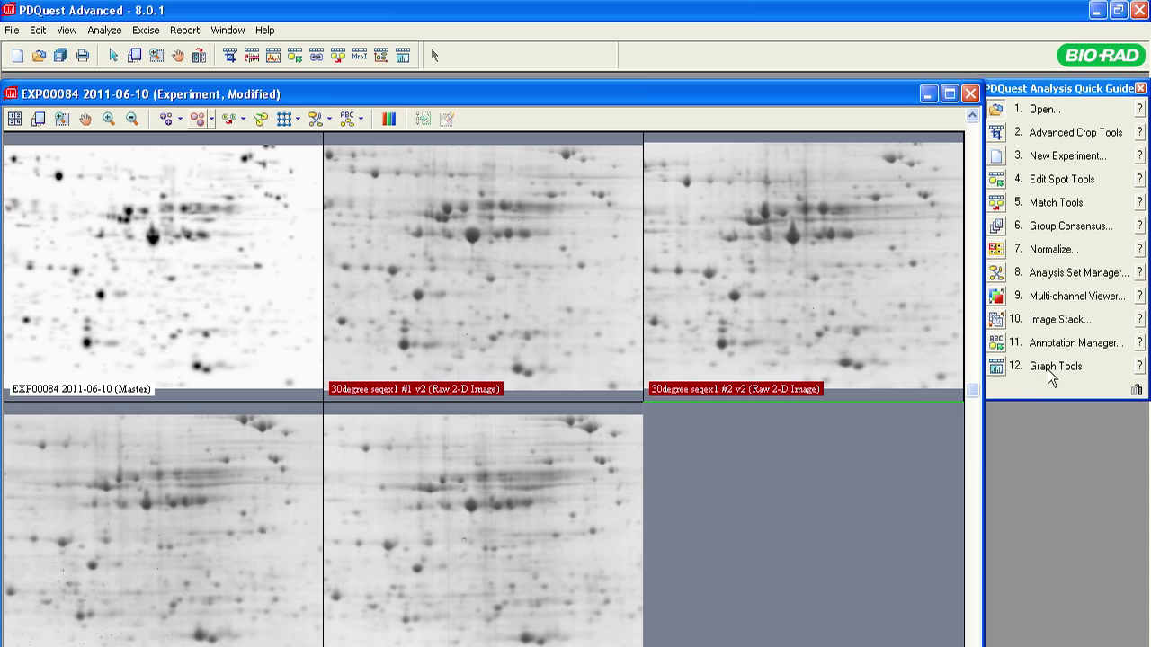
Show the Graph Tools toolbar, move it off the master gel, and turn on Pop-up Graph
{"action": "left_click", "coordinate": [66, 30]}
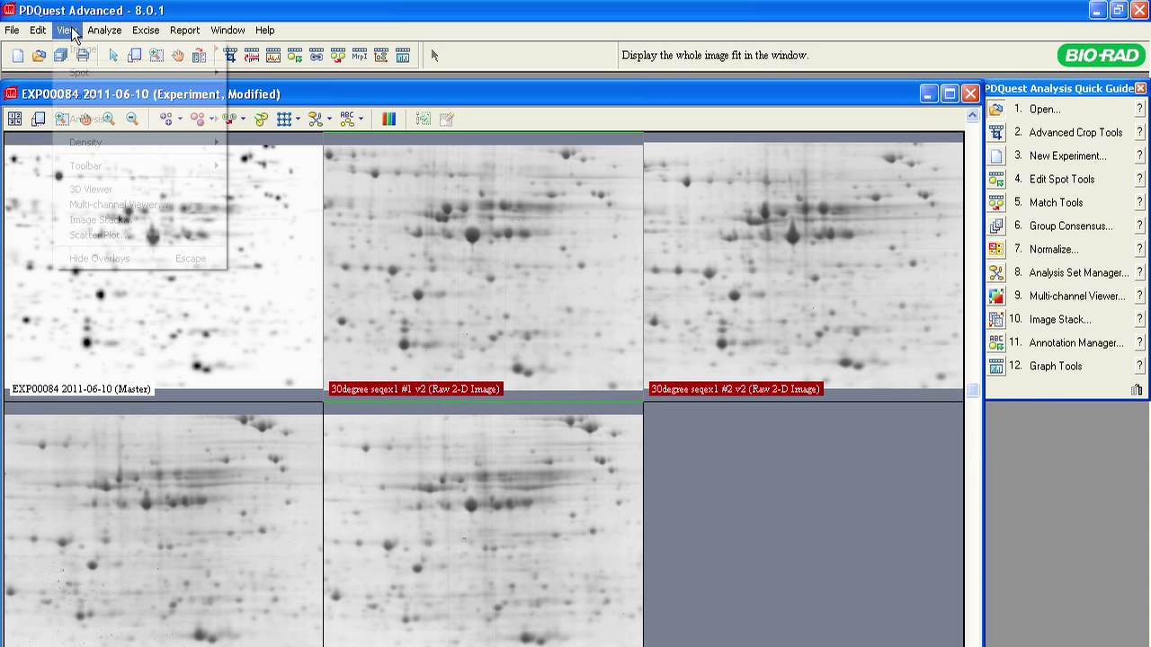
{"action": "mouse_move", "coordinate": [112, 169]}
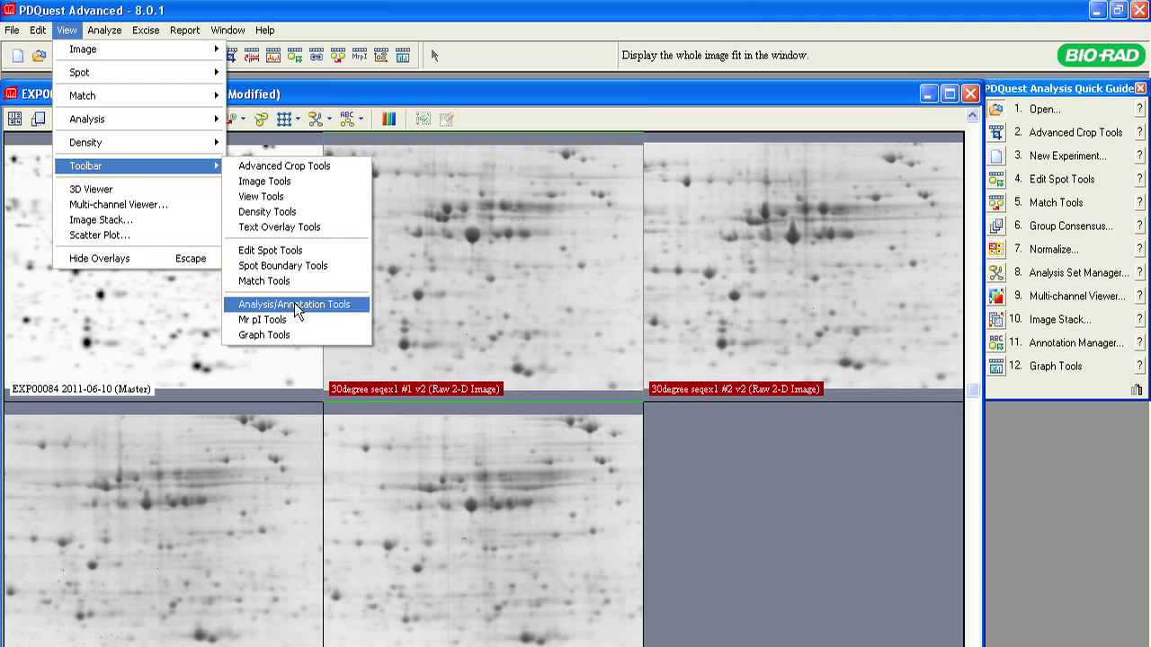
{"action": "left_click", "coordinate": [314, 334]}
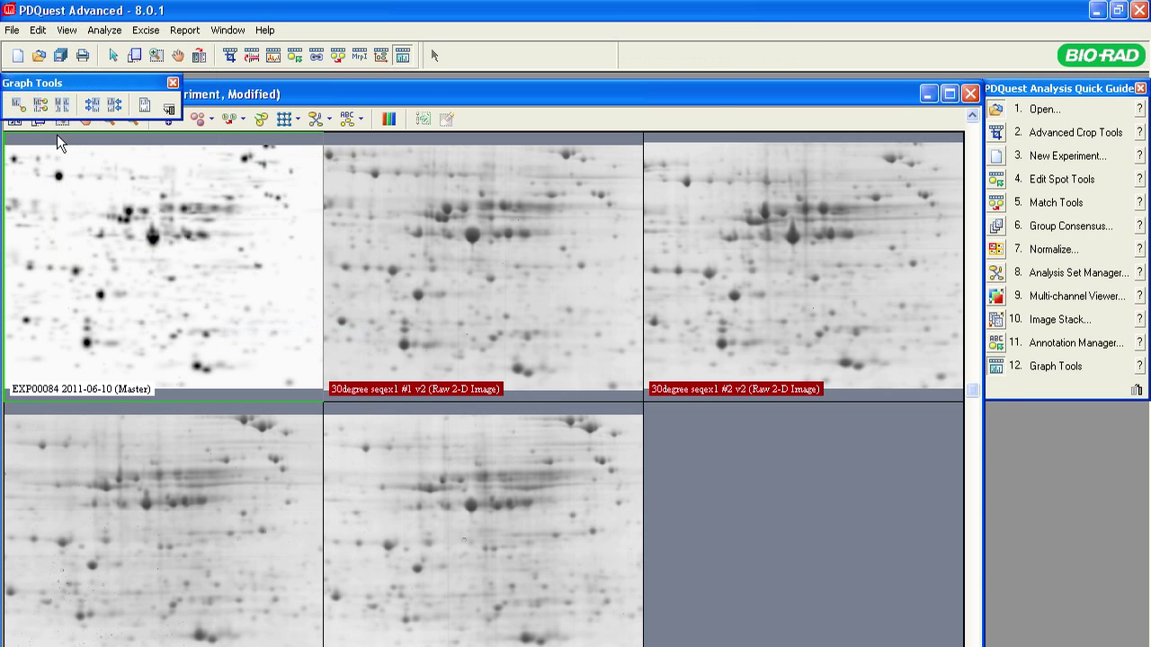
{"action": "left_click_drag", "start_coordinate": [45, 82], "coordinate": [585, 99]}
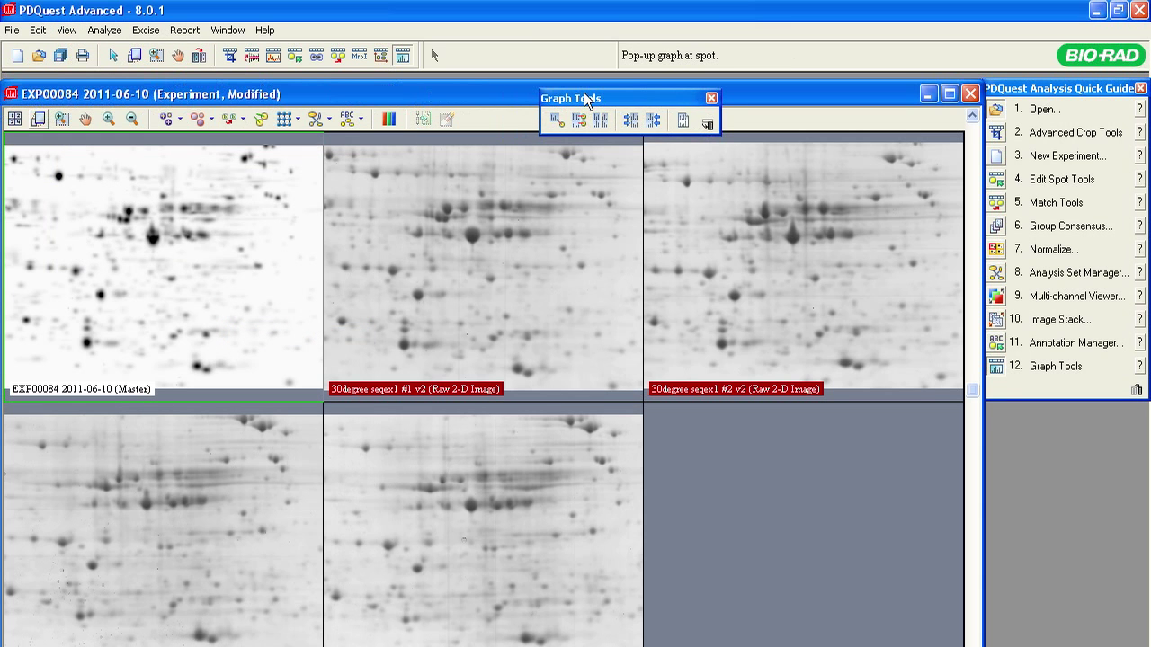
{"action": "left_click", "coordinate": [555, 119]}
Pop up quantity graphs for SSP 8406 and 9704 on the master, then SSP 5303 and 7501 on gel #1
{"action": "left_click", "coordinate": [258, 269]}
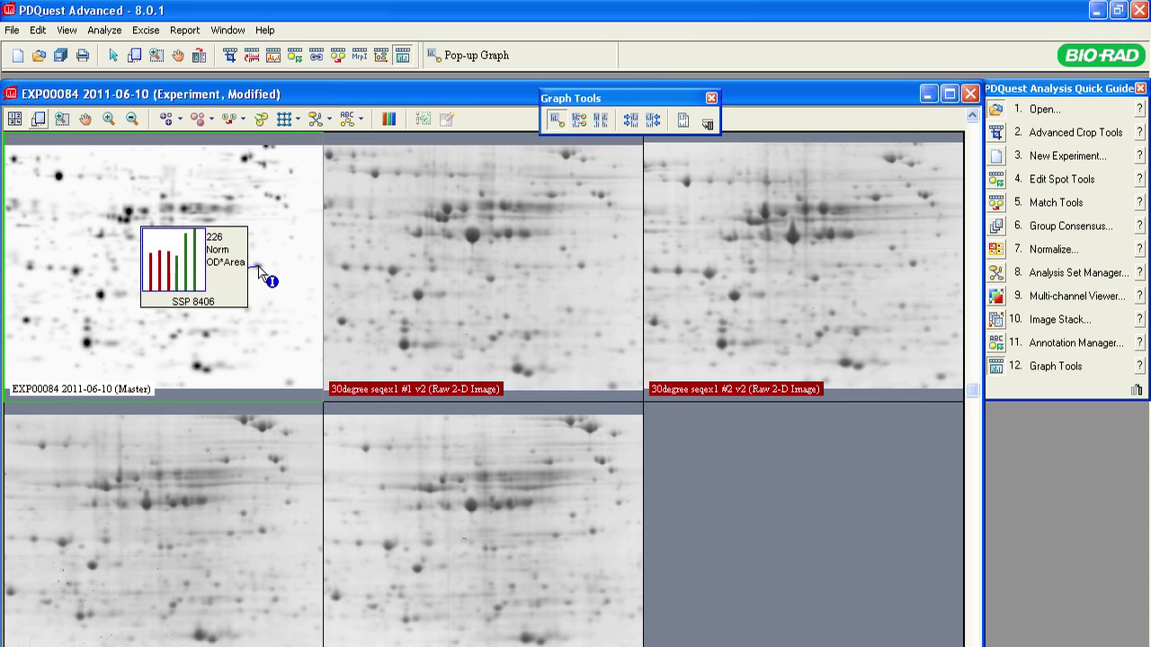
{"action": "left_click", "coordinate": [286, 207]}
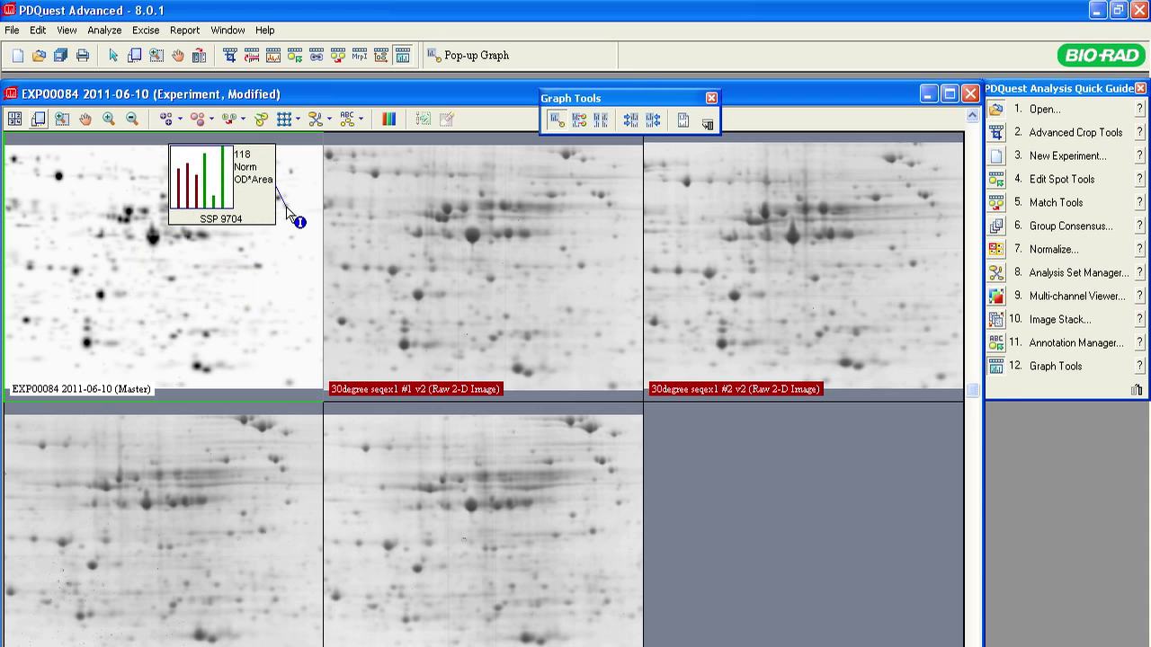
{"action": "left_click", "coordinate": [469, 276]}
{"action": "left_click", "coordinate": [491, 280]}
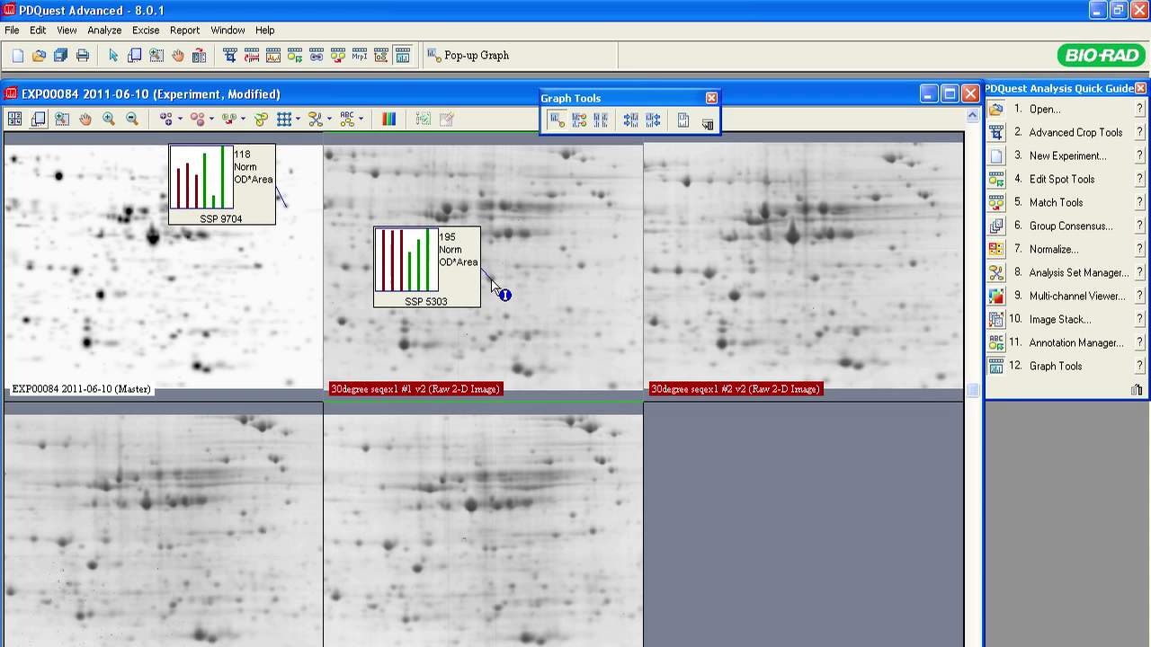
{"action": "left_click", "coordinate": [523, 234]}
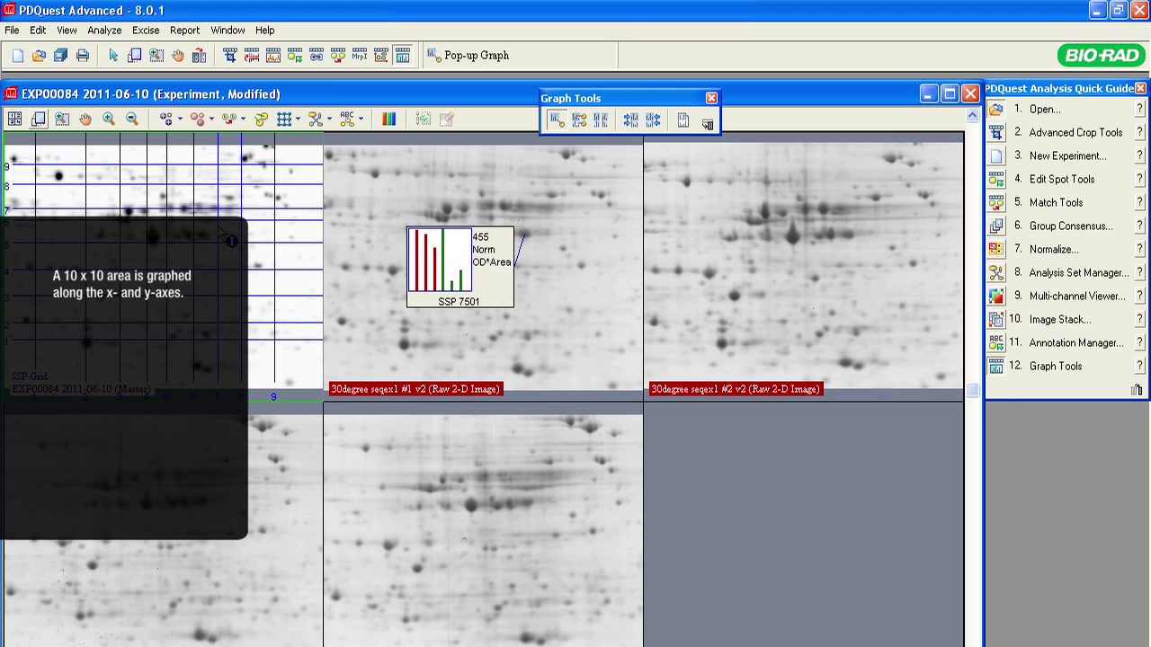
Collapse the Quick Guide to widen the gel panes and show SSP 9001's graph from the SSP grid
{"action": "left_click", "coordinate": [904, 573]}
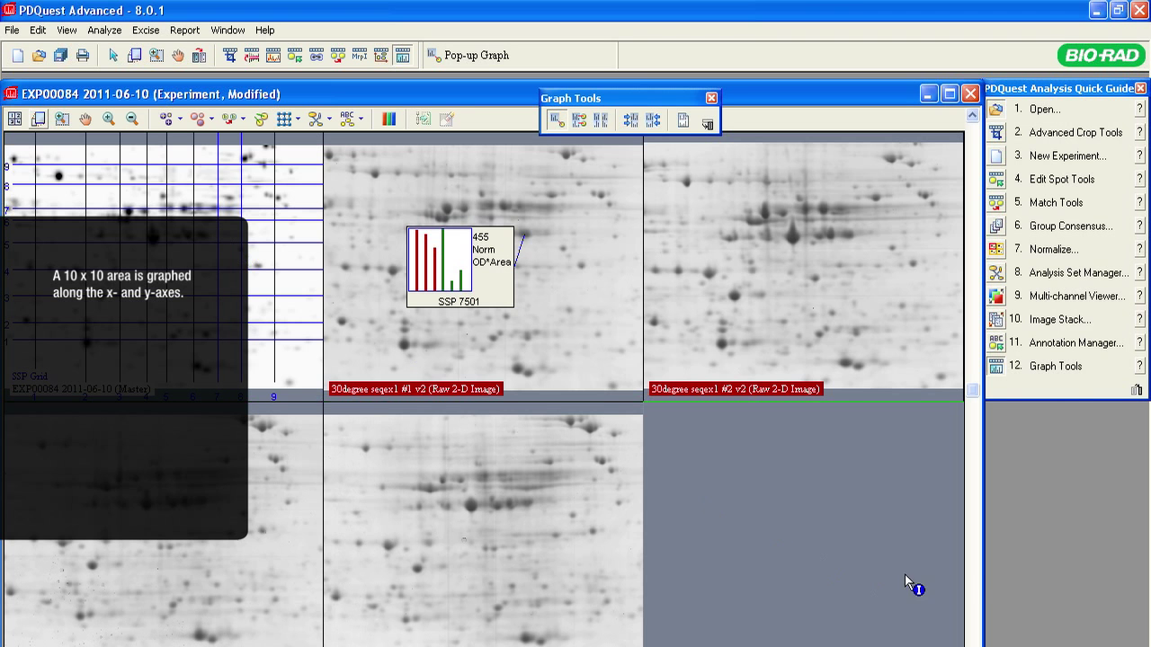
{"action": "left_click_drag", "start_coordinate": [982, 575], "coordinate": [1148, 580]}
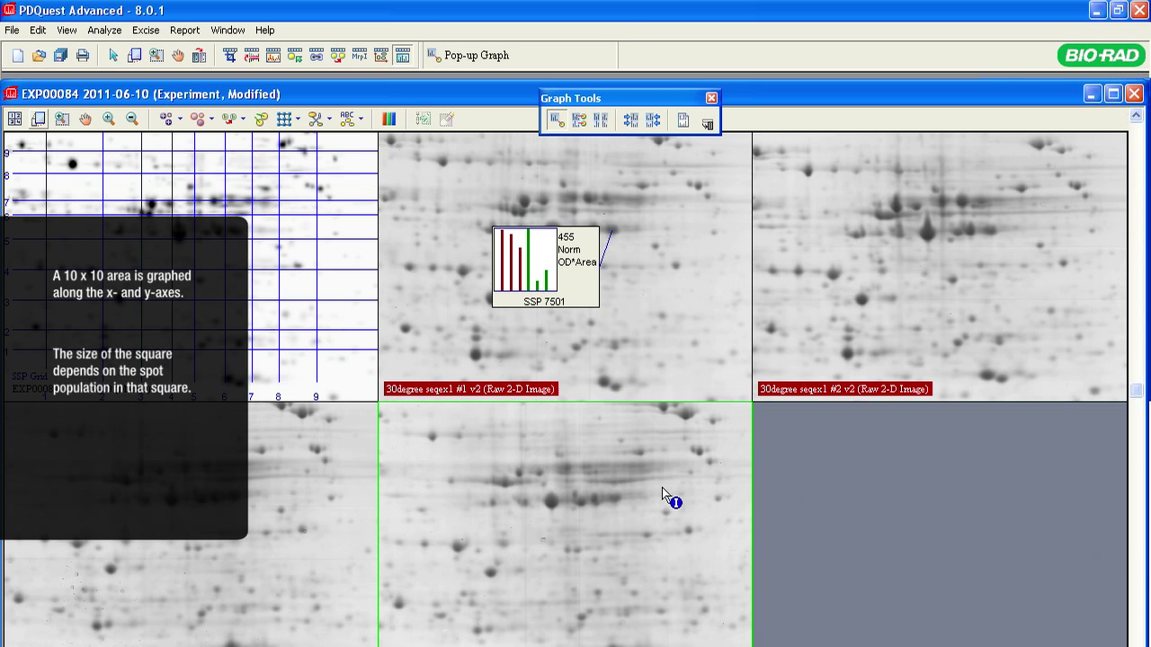
{"action": "left_click", "coordinate": [144, 395]}
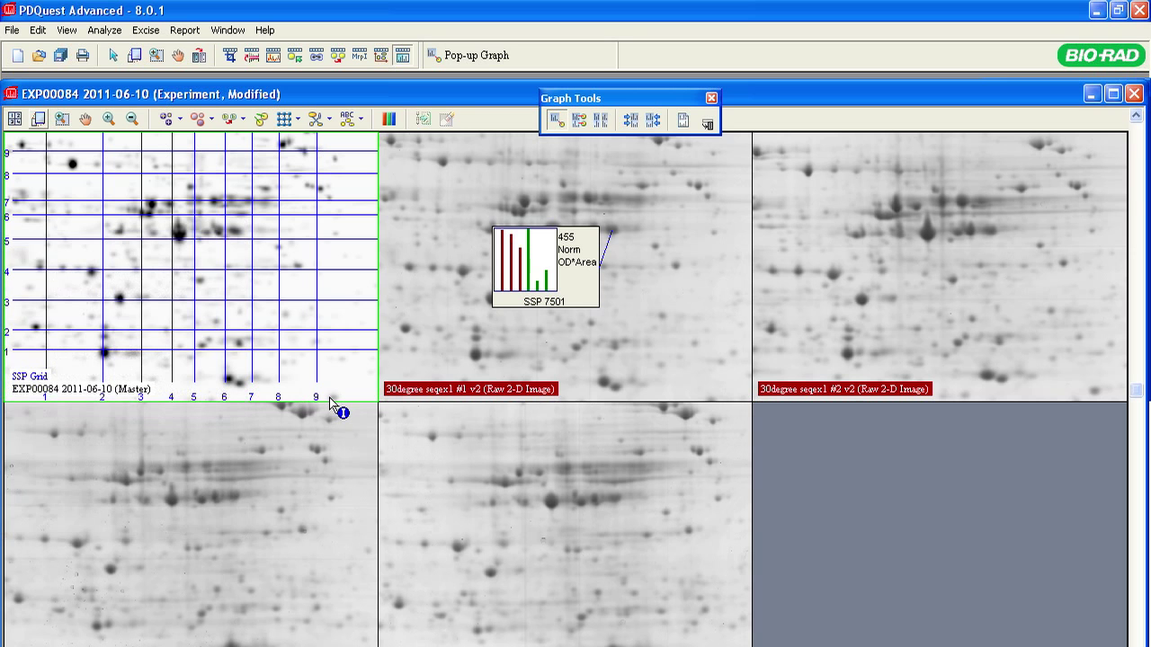
{"action": "left_click", "coordinate": [331, 398]}
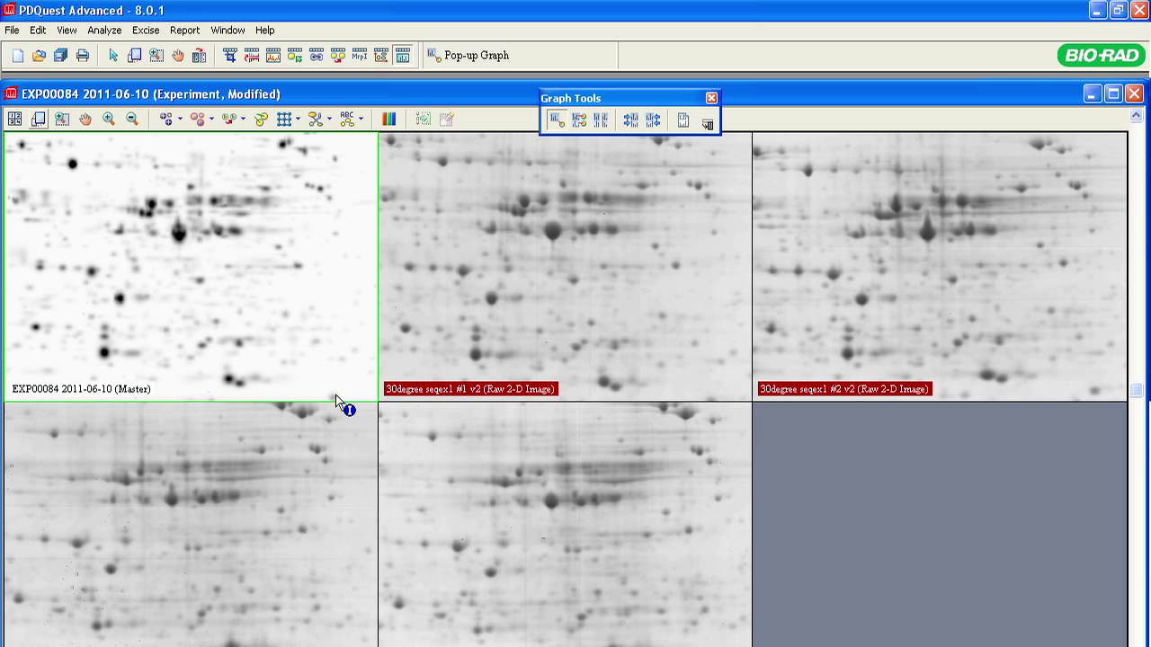
Show column graphs for a group of six spots on the master gel
{"action": "left_click", "coordinate": [517, 213]}
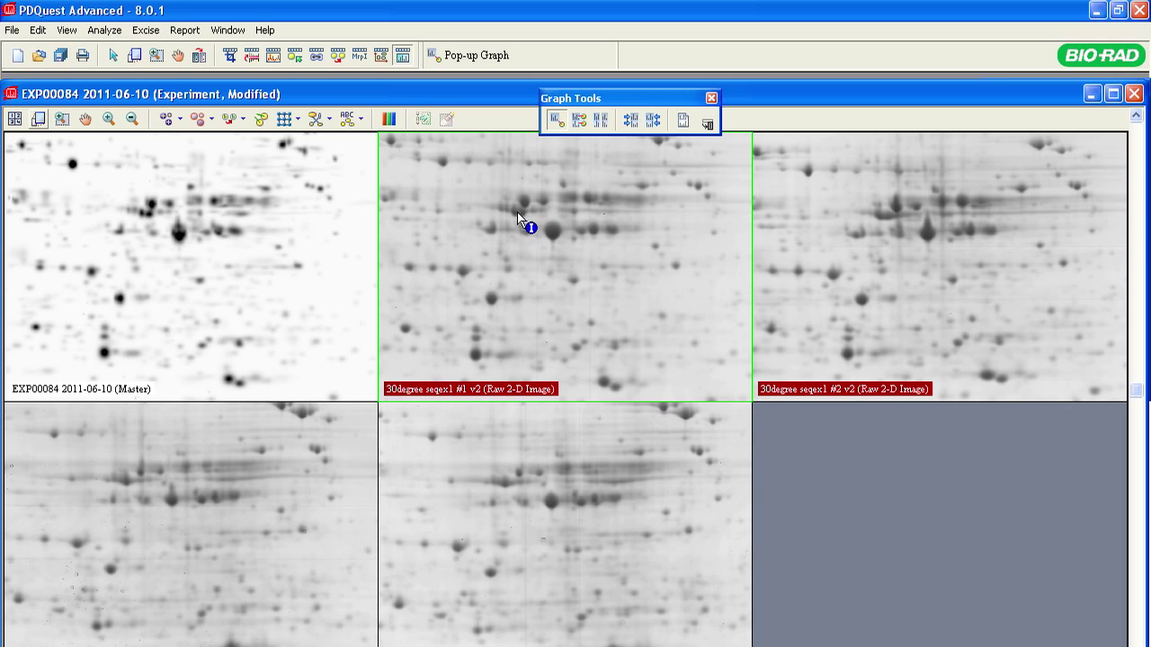
{"action": "left_click", "coordinate": [600, 122]}
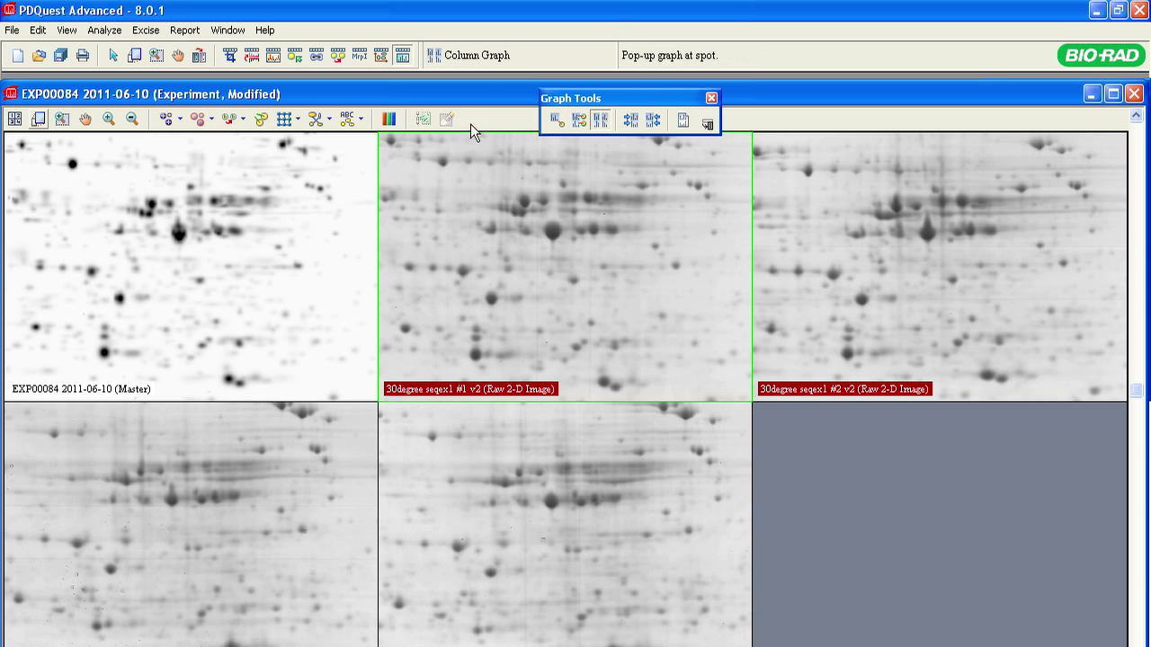
{"action": "left_click", "coordinate": [155, 211]}
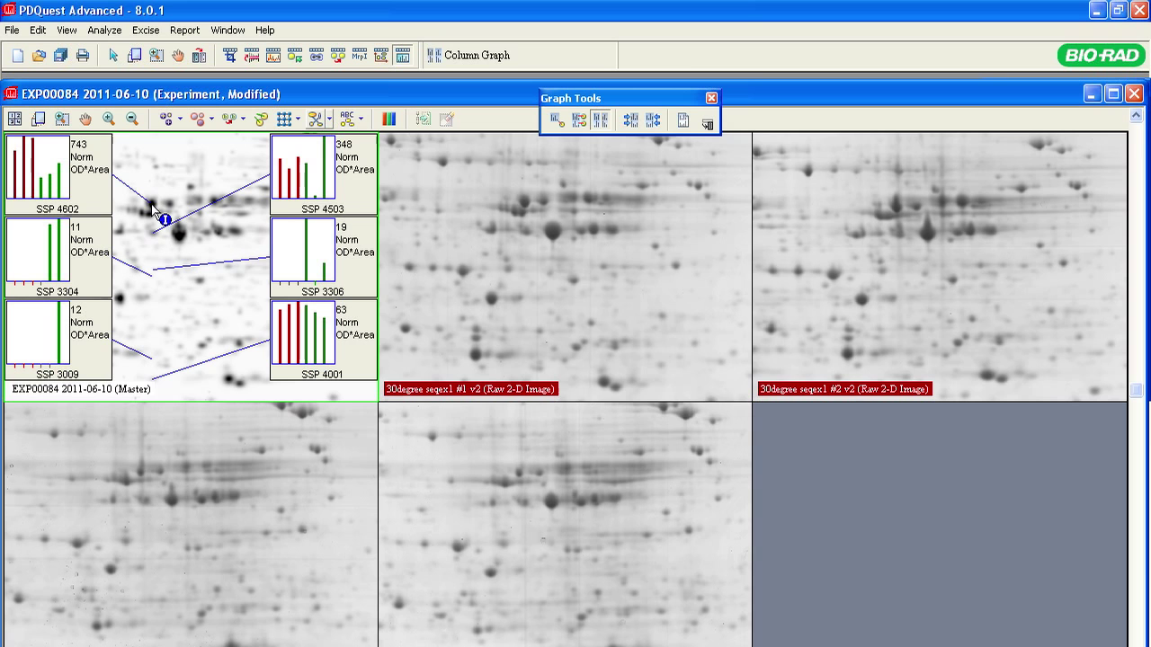
Advance four graph sets, step back through them, and clear the column graphs
{"action": "left_click", "coordinate": [628, 118]}
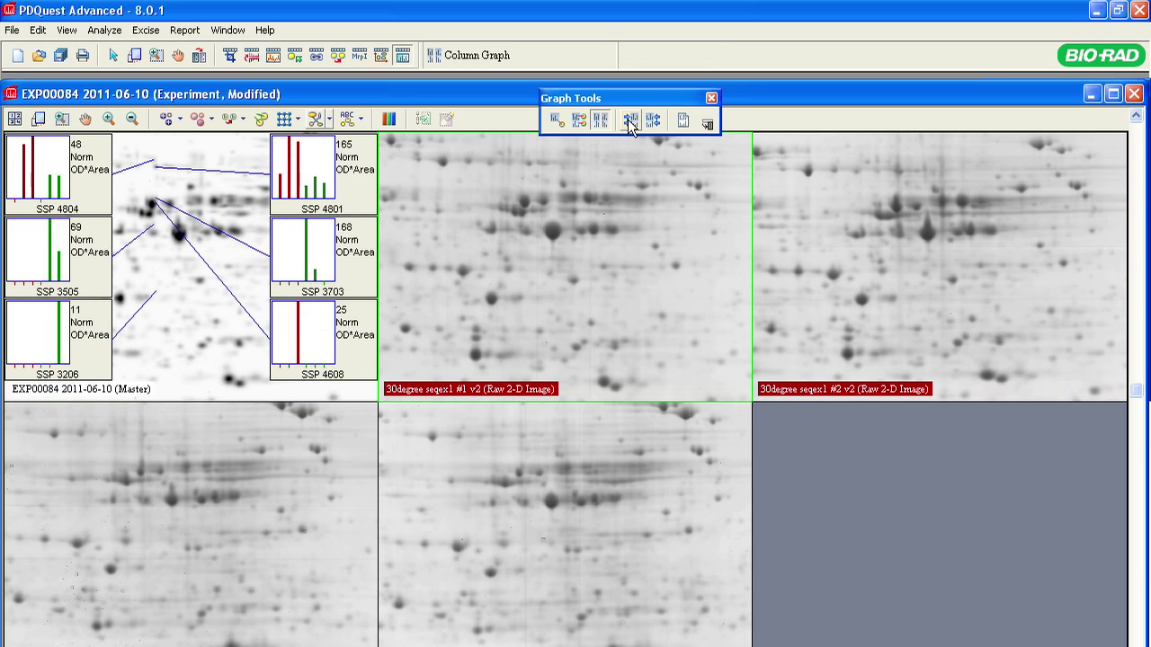
{"action": "left_click", "coordinate": [627, 119]}
{"action": "left_click", "coordinate": [627, 119]}
{"action": "left_click", "coordinate": [628, 118]}
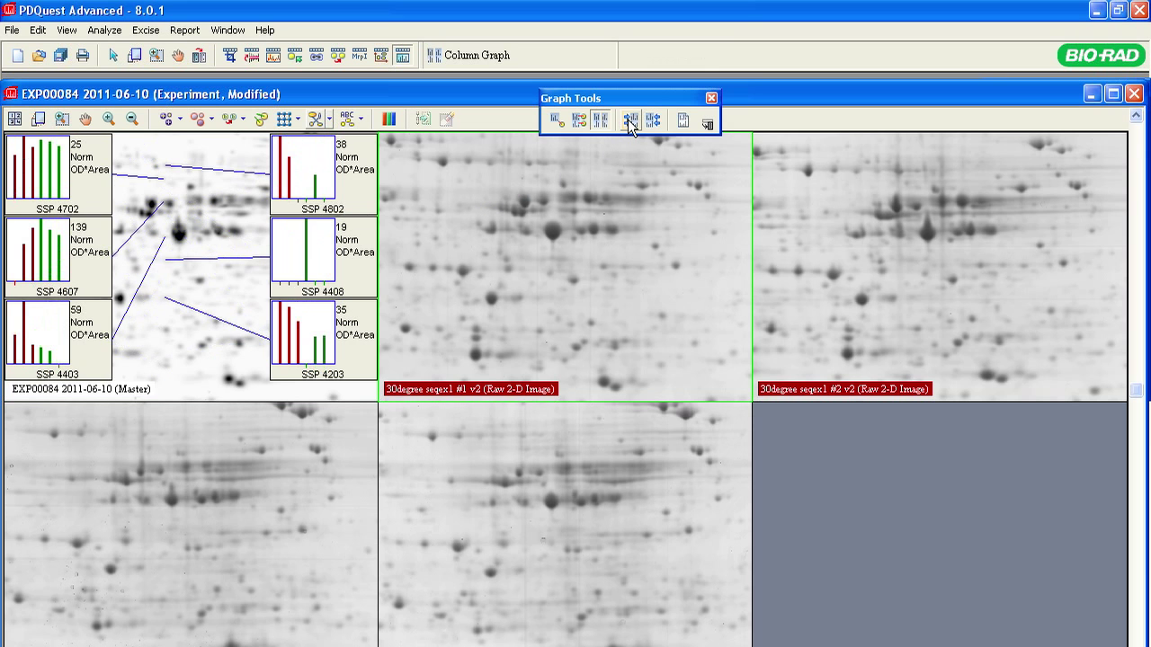
{"action": "left_click", "coordinate": [648, 119]}
{"action": "left_click", "coordinate": [648, 119]}
{"action": "left_click", "coordinate": [648, 120]}
{"action": "left_click", "coordinate": [648, 120]}
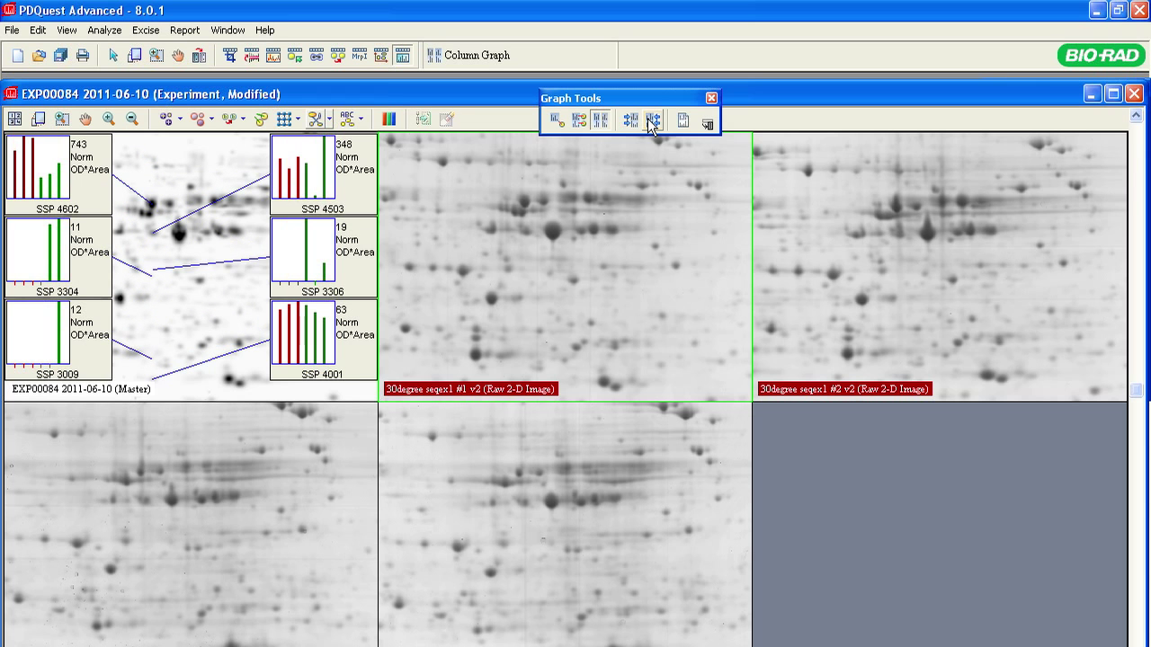
{"action": "left_click", "coordinate": [648, 120]}
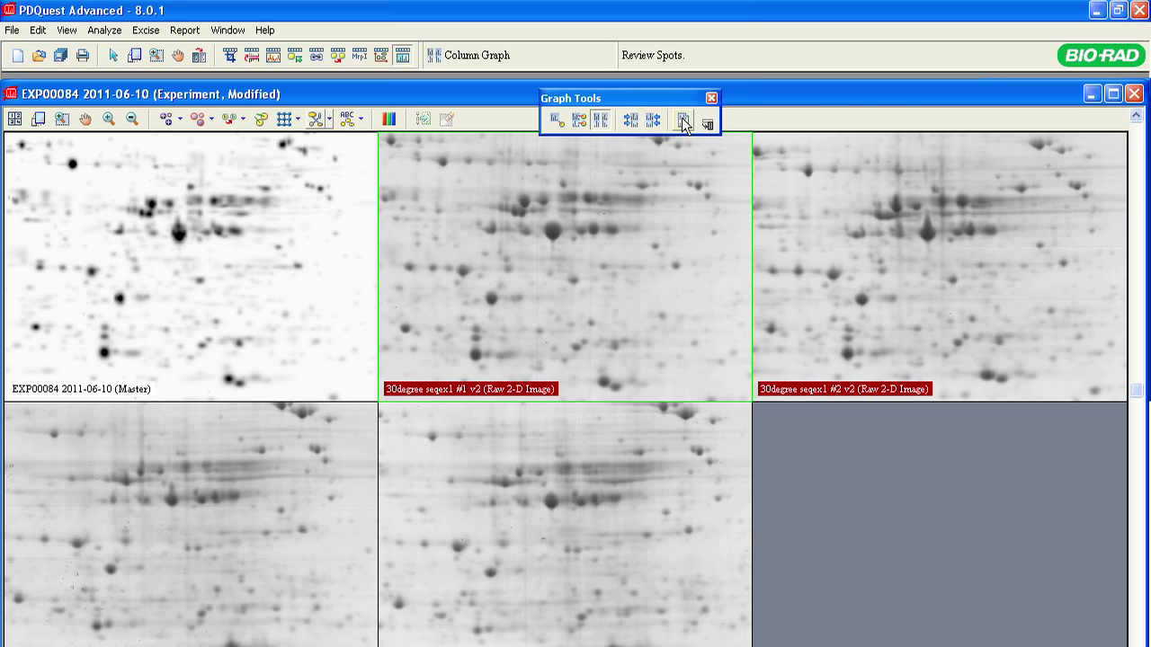
Open the Spot Review Tool and put away the Graph Tools toolbar
{"action": "left_click", "coordinate": [684, 123]}
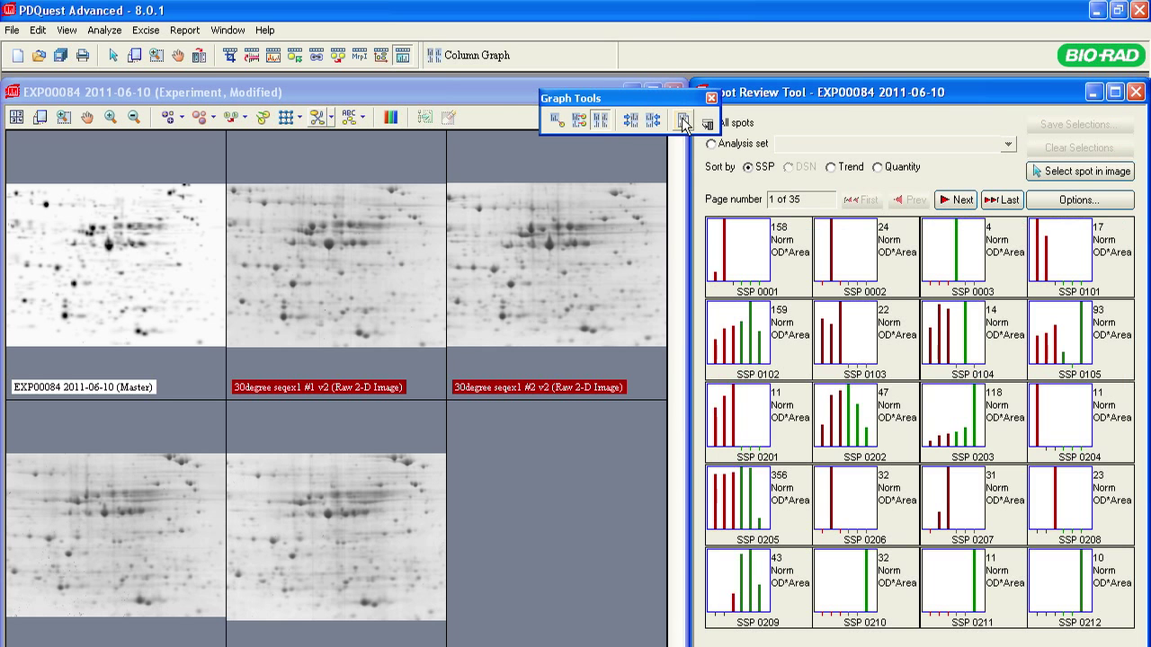
{"action": "left_click", "coordinate": [104, 31]}
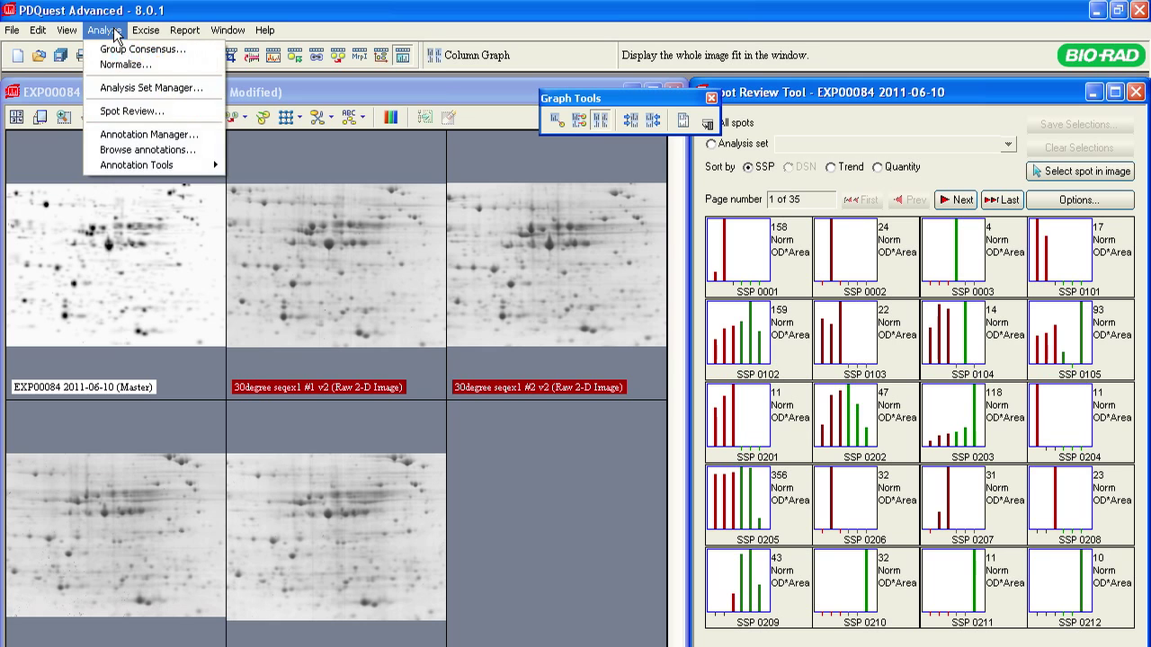
{"action": "left_click", "coordinate": [125, 111]}
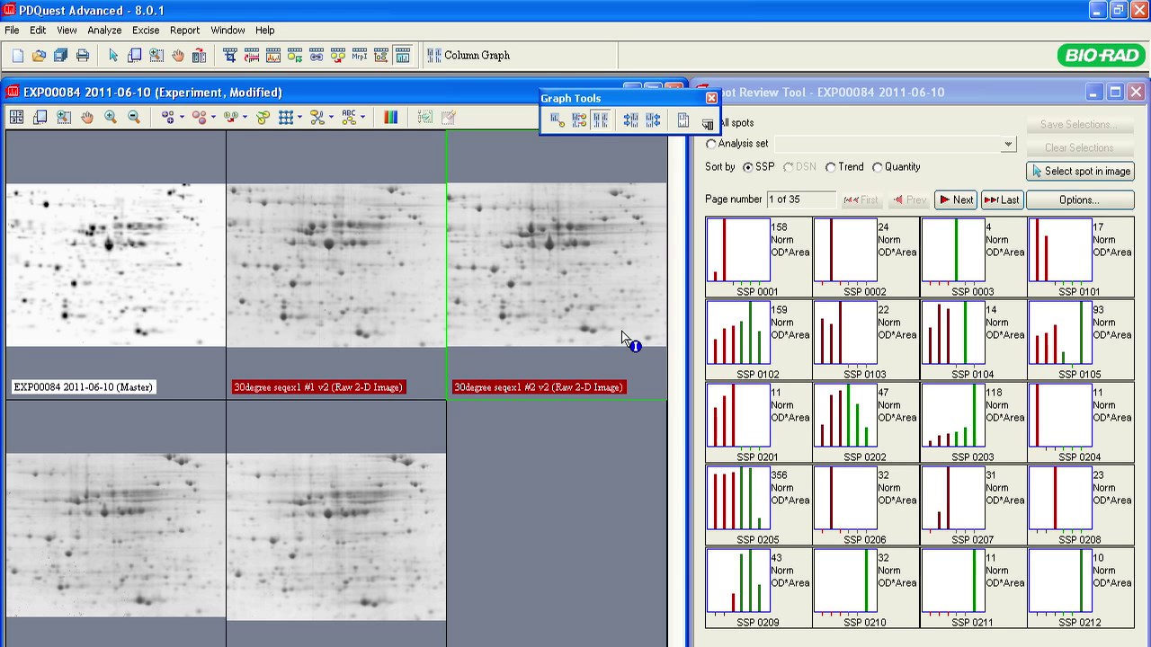
{"action": "left_click", "coordinate": [711, 98]}
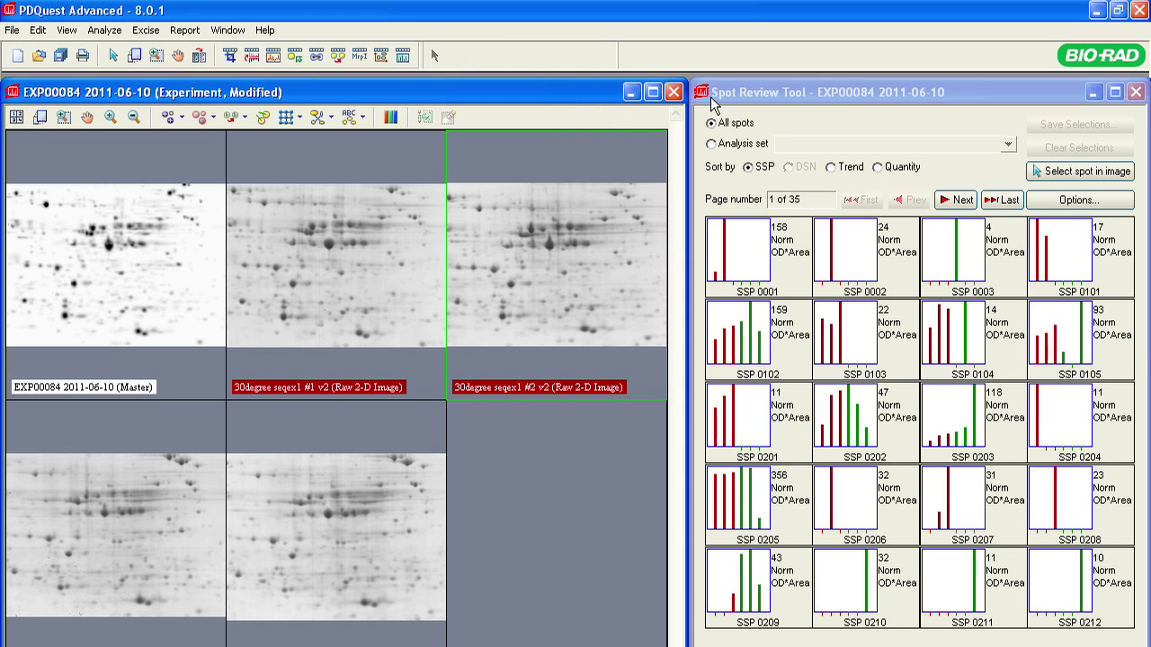
Review the Intersection of all auto sets spots sorted by quantity, zoom to SSP 4602, then close the tool
{"action": "left_click", "coordinate": [712, 144]}
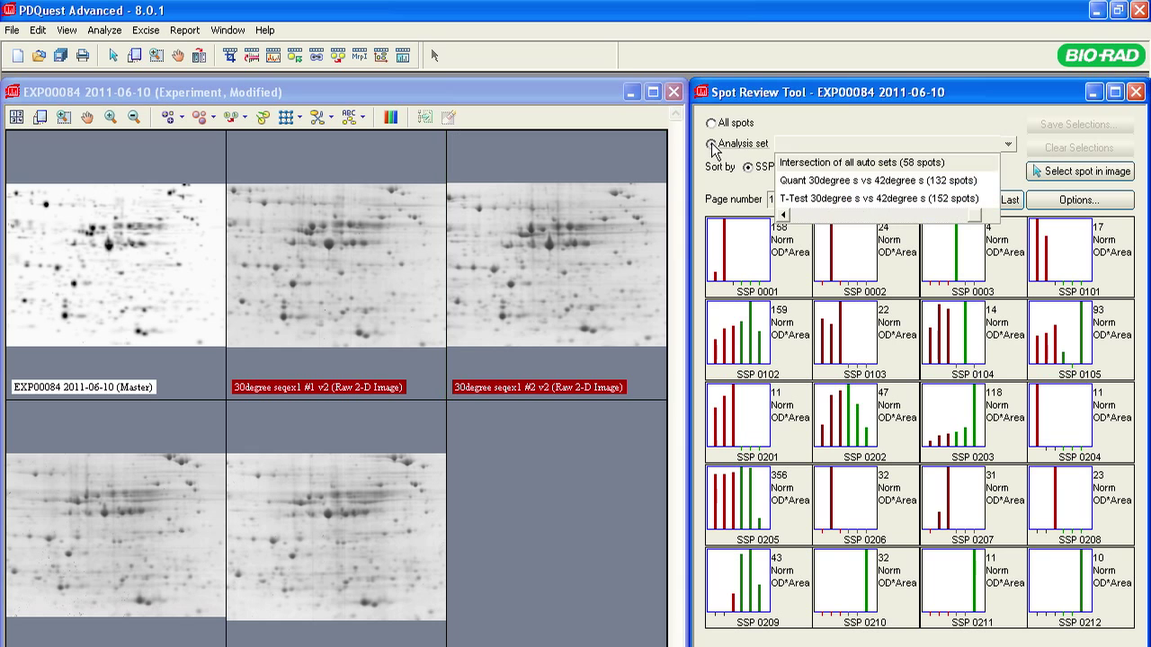
{"action": "left_click", "coordinate": [804, 164]}
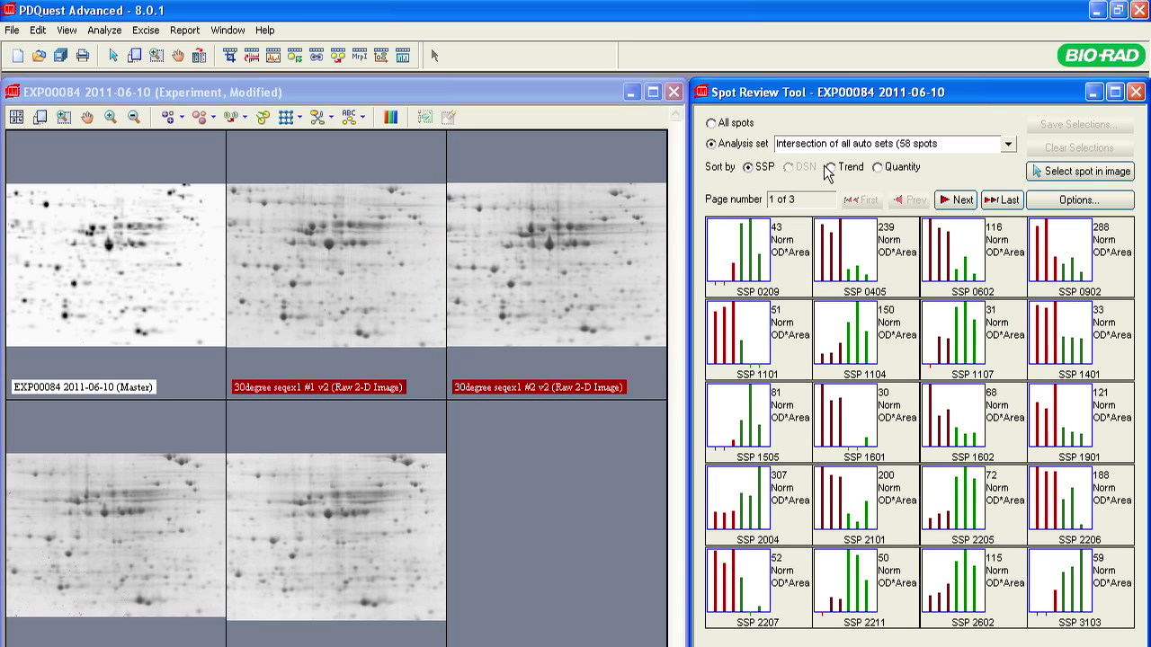
{"action": "left_click", "coordinate": [831, 167]}
{"action": "left_click", "coordinate": [878, 167]}
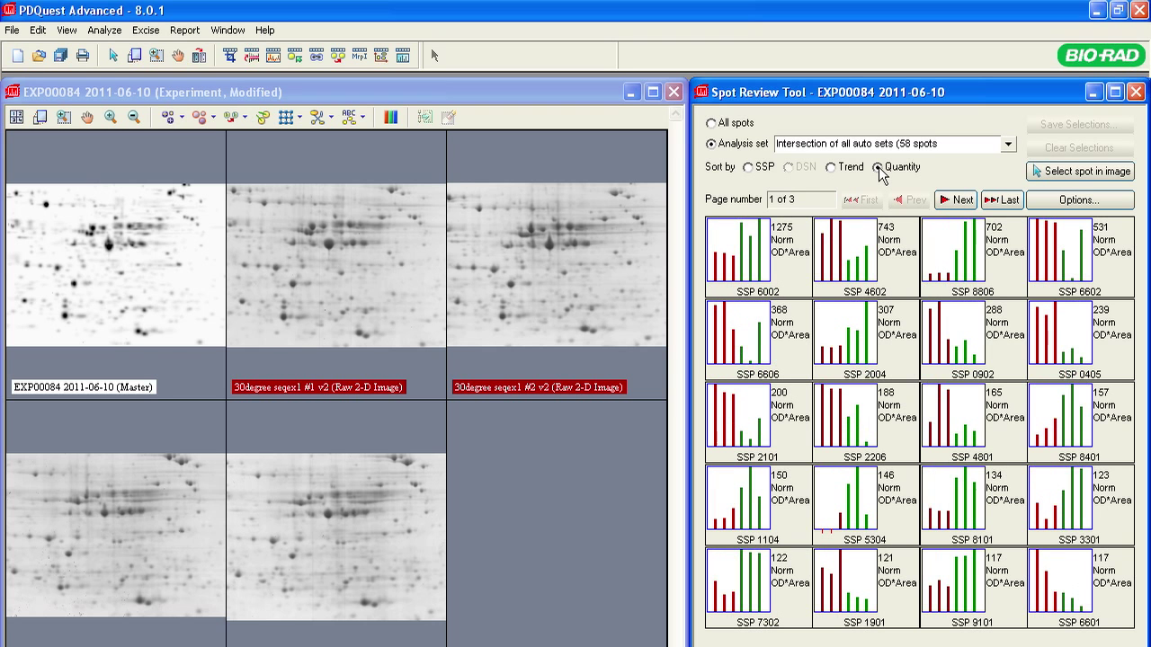
{"action": "left_click", "coordinate": [863, 270]}
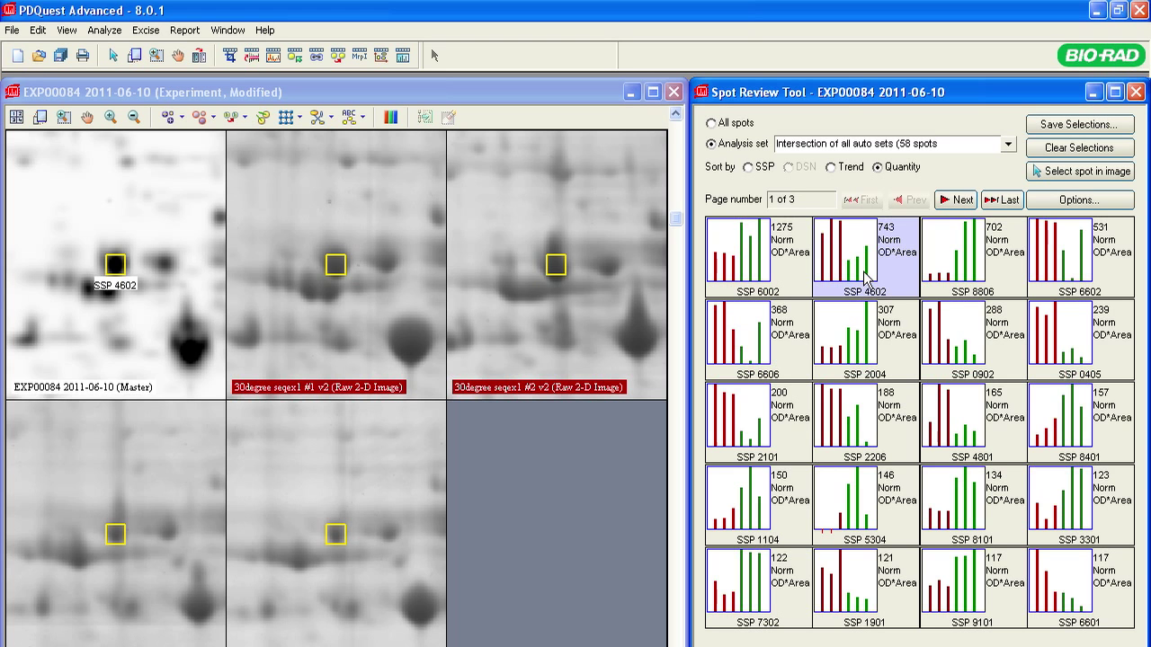
{"action": "left_click", "coordinate": [1137, 93]}
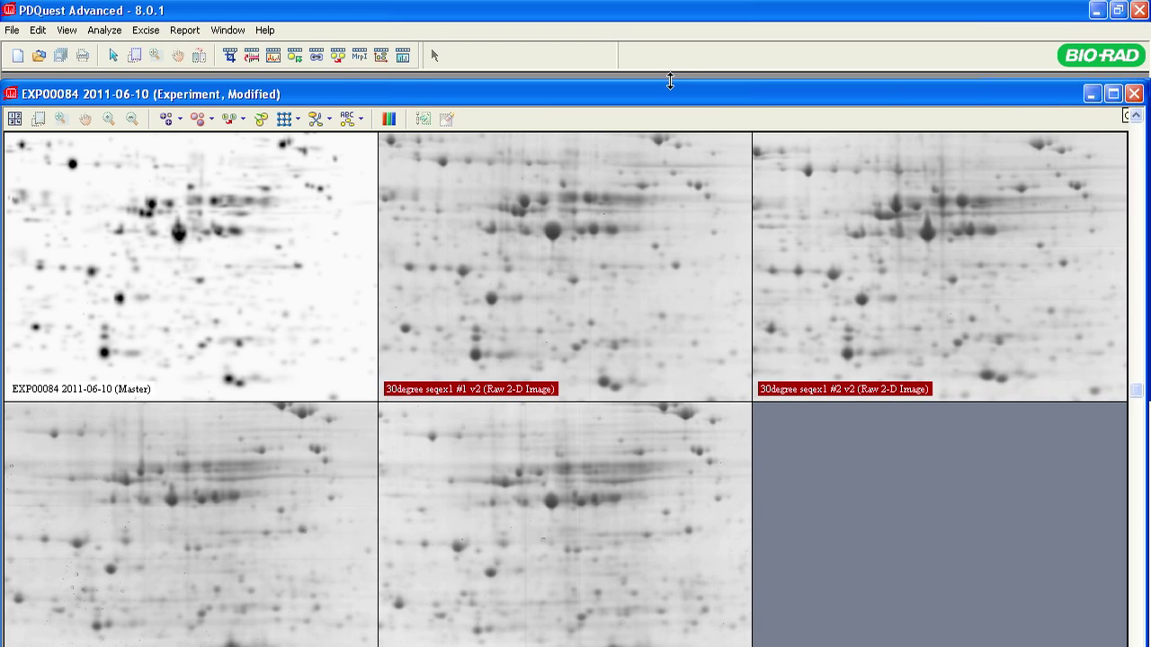
{"action": "left_click", "coordinate": [184, 32]}
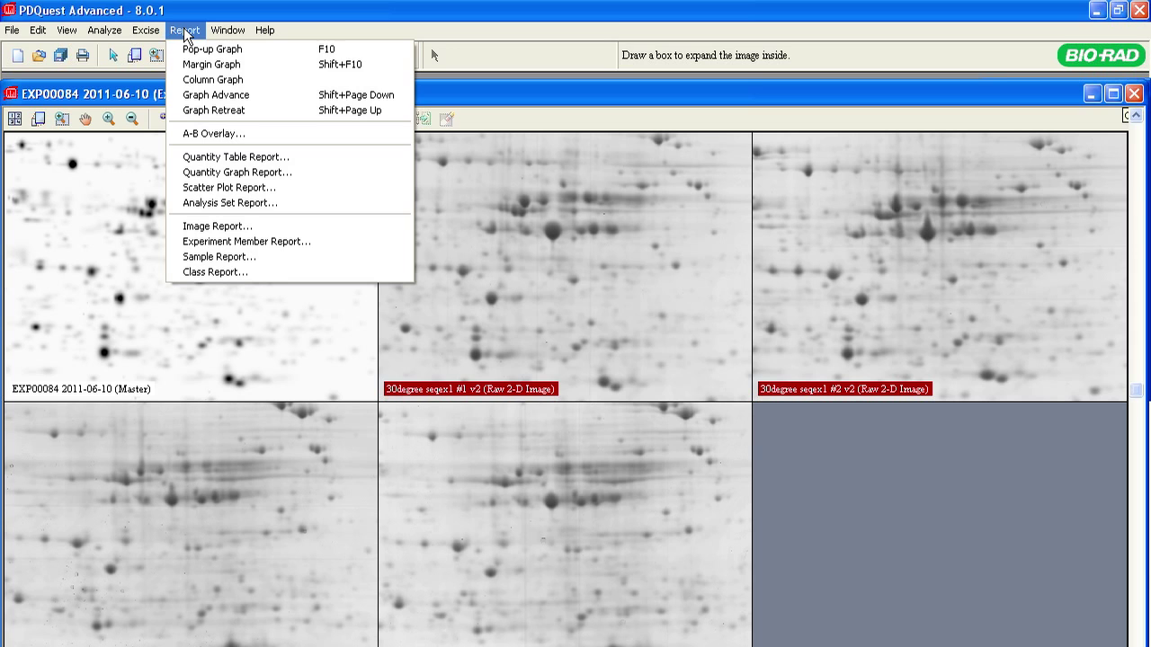
{"action": "left_click", "coordinate": [216, 171]}
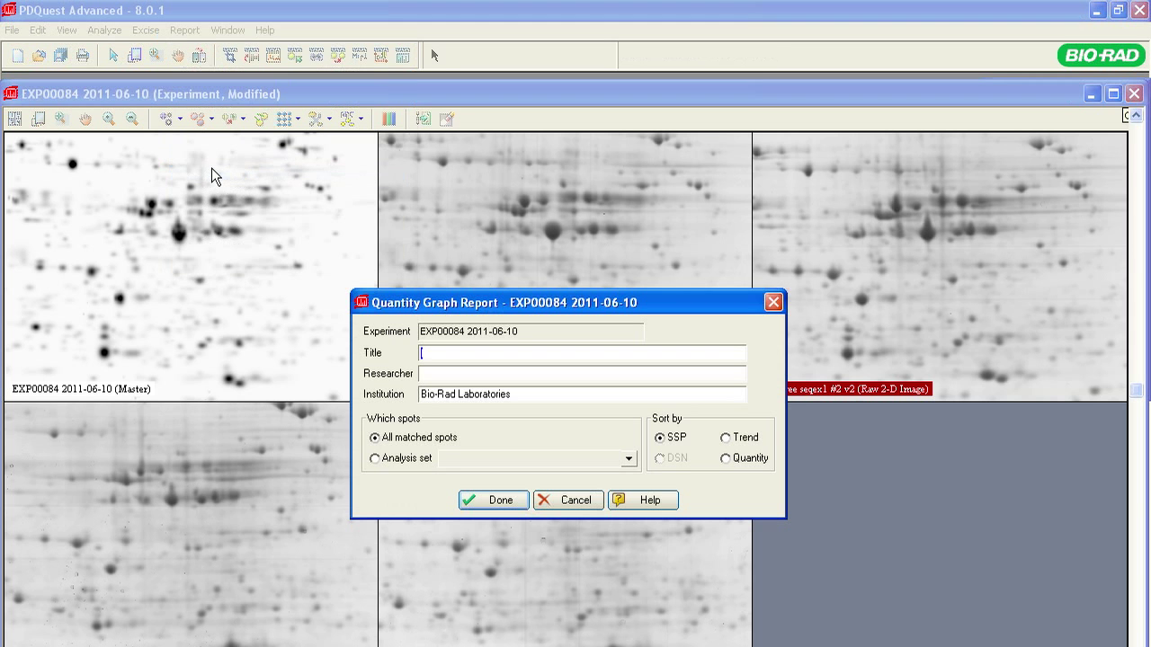
{"action": "left_click", "coordinate": [375, 459]}
{"action": "left_click", "coordinate": [629, 460]}
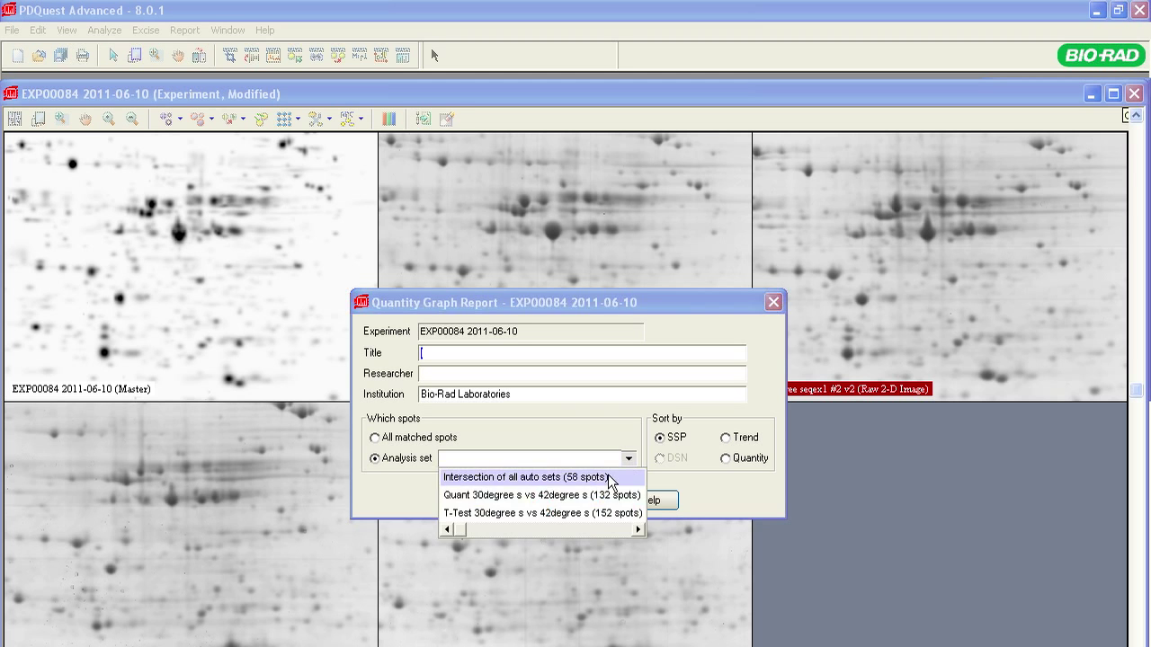
{"action": "left_click", "coordinate": [598, 477]}
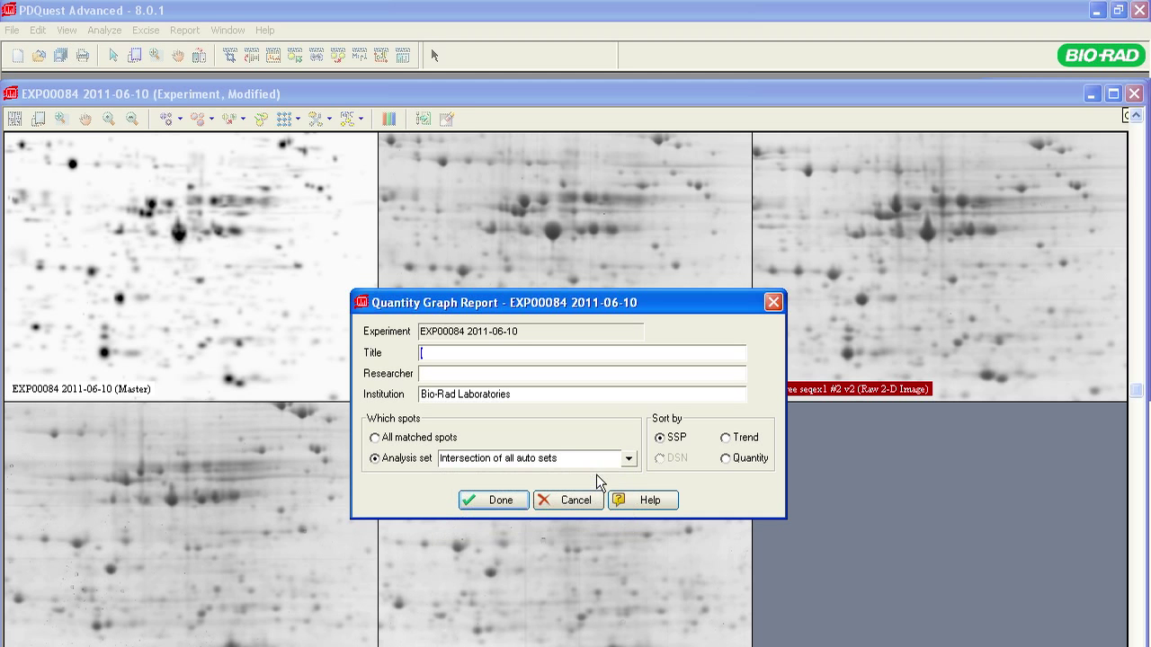
{"action": "left_click", "coordinate": [500, 501]}
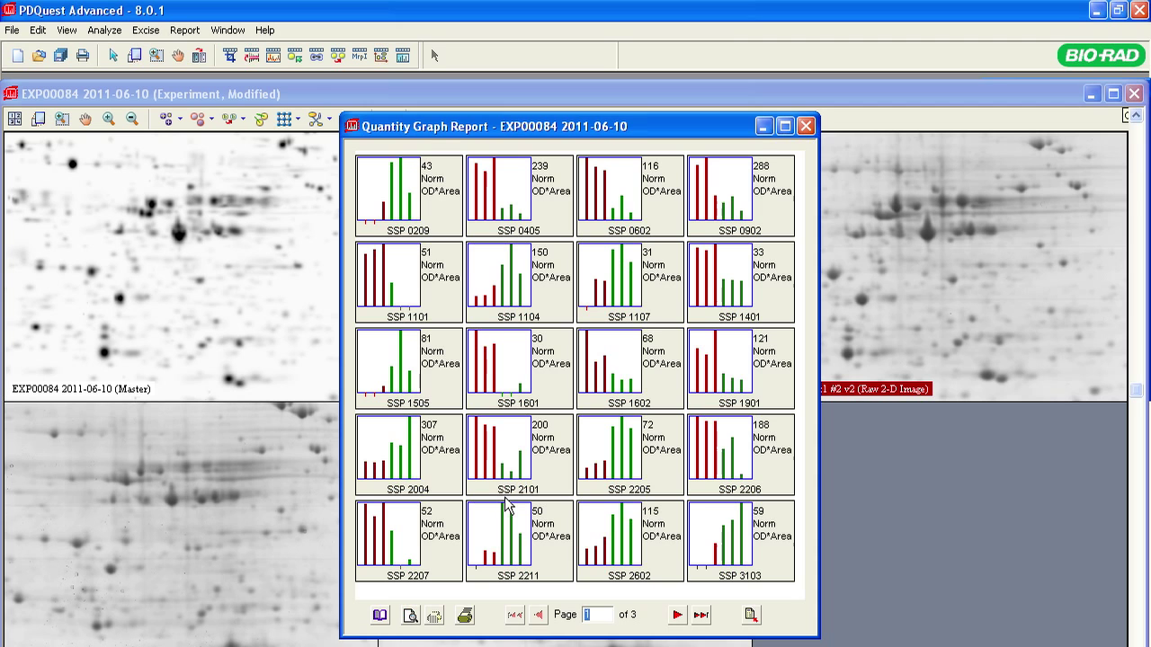
{"action": "left_click", "coordinate": [805, 126]}
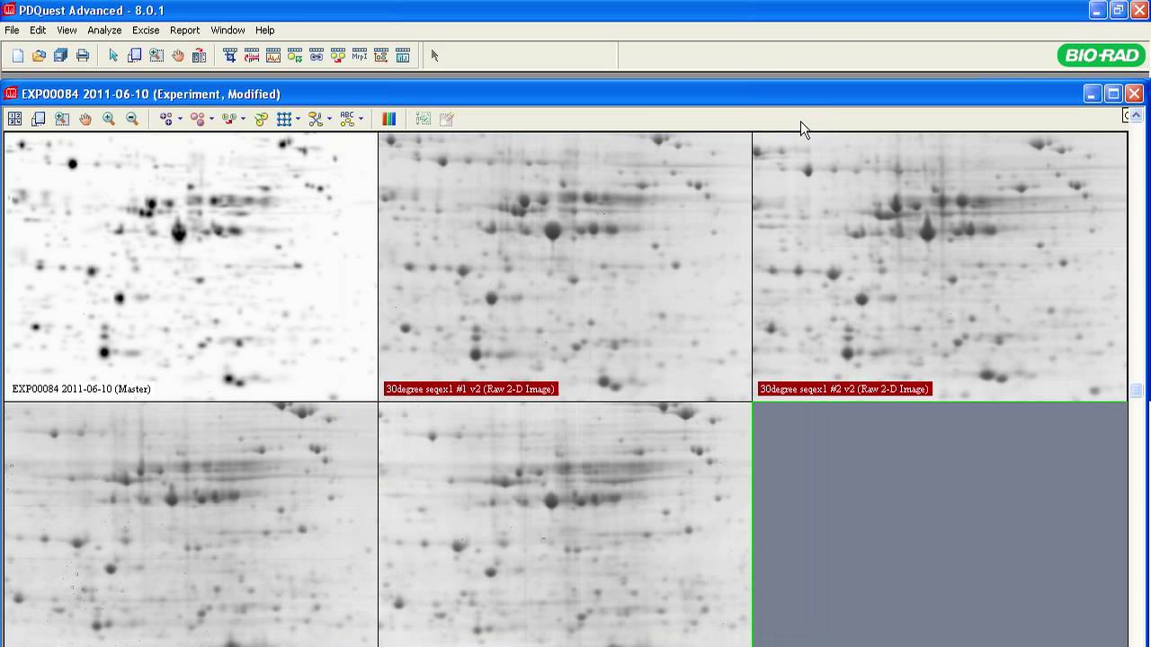
{"action": "left_click", "coordinate": [236, 233]}
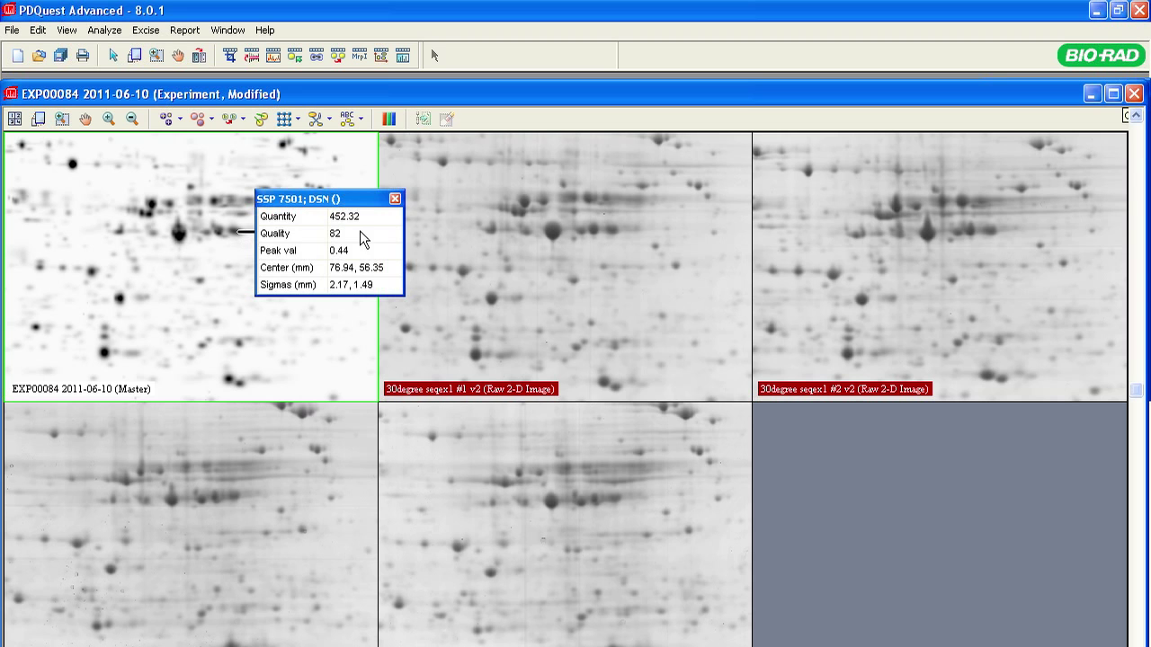
{"action": "left_click", "coordinate": [550, 235]}
{"action": "left_click", "coordinate": [550, 230]}
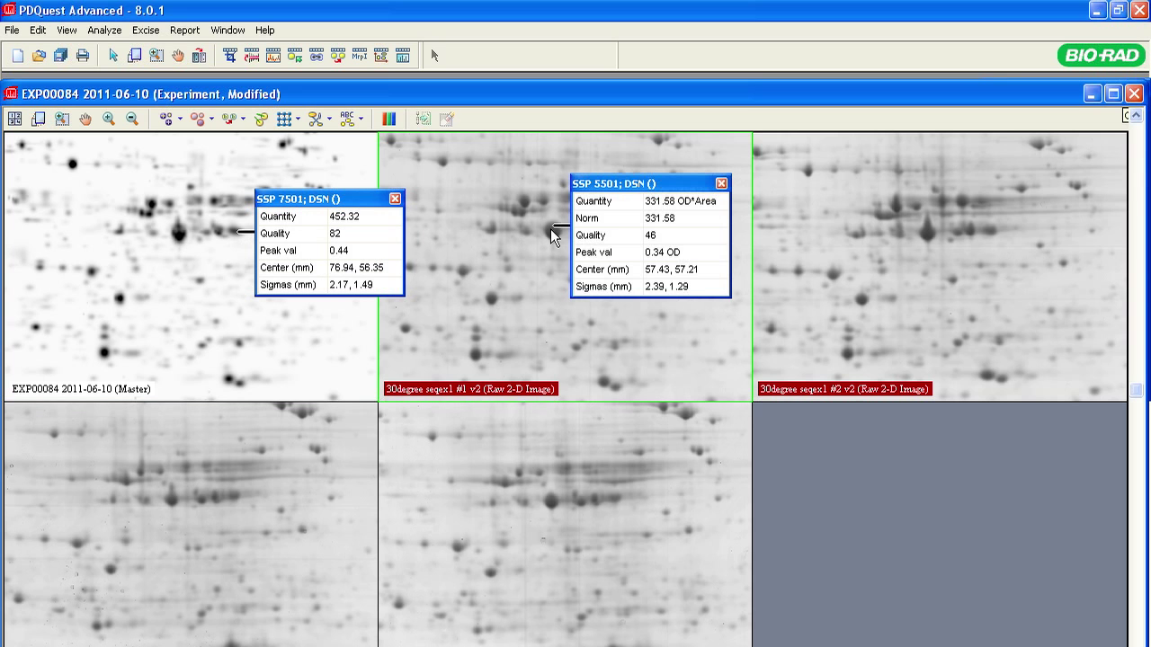
{"action": "left_click", "coordinate": [578, 348]}
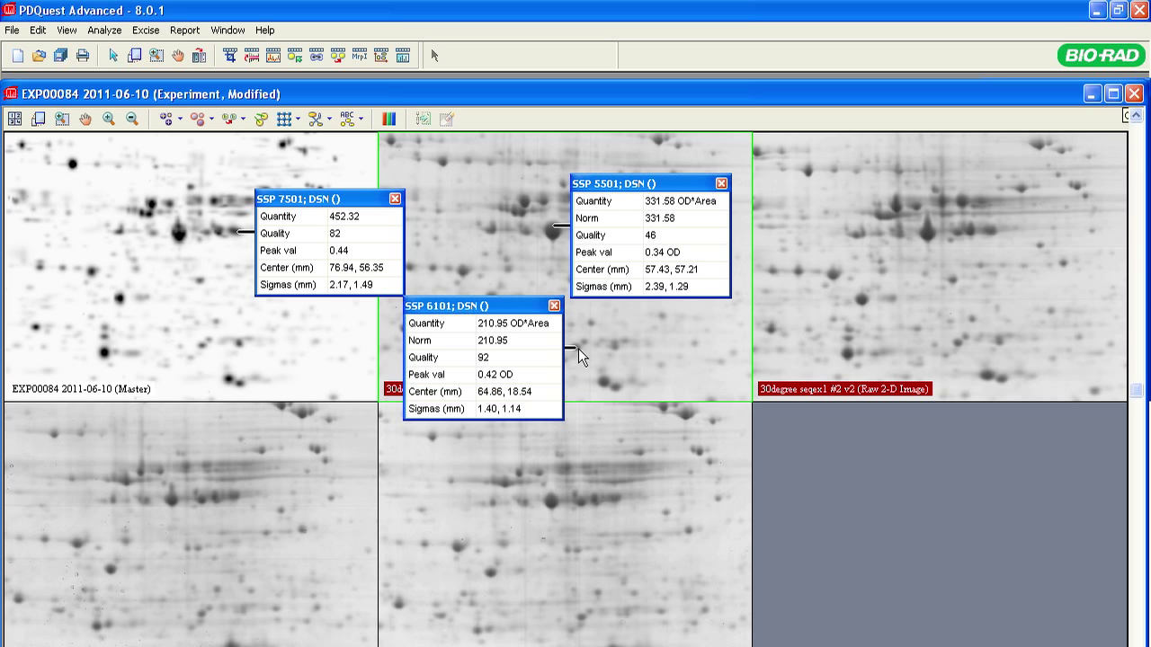
{"action": "left_click", "coordinate": [554, 306]}
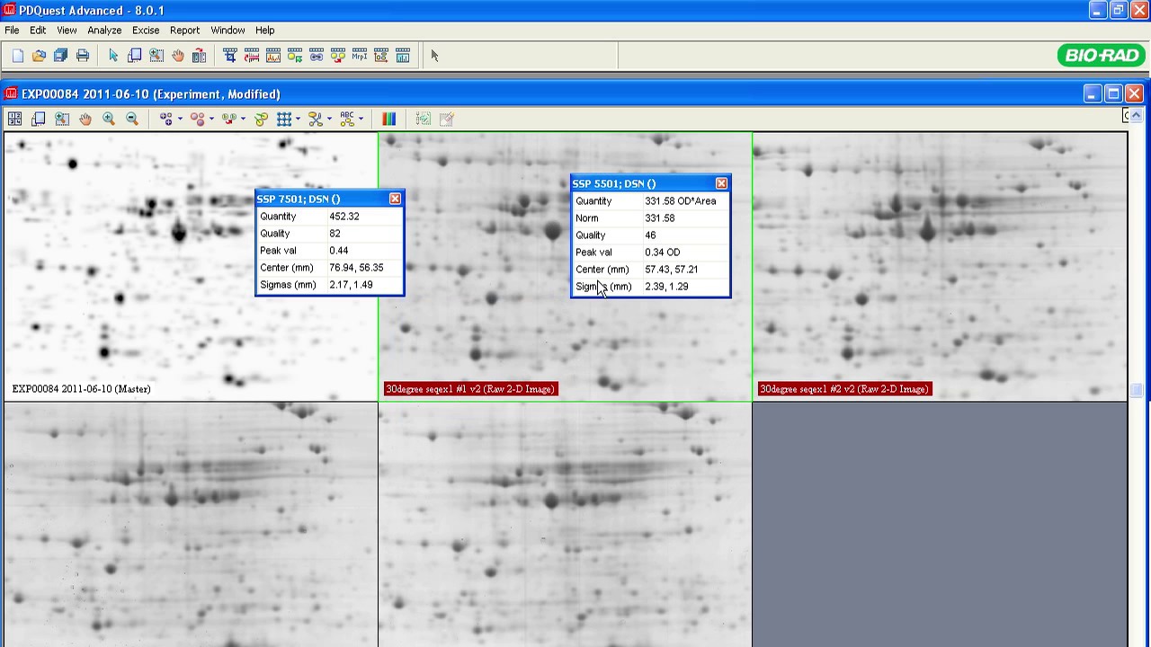
{"action": "left_click", "coordinate": [721, 185]}
{"action": "left_click", "coordinate": [395, 199]}
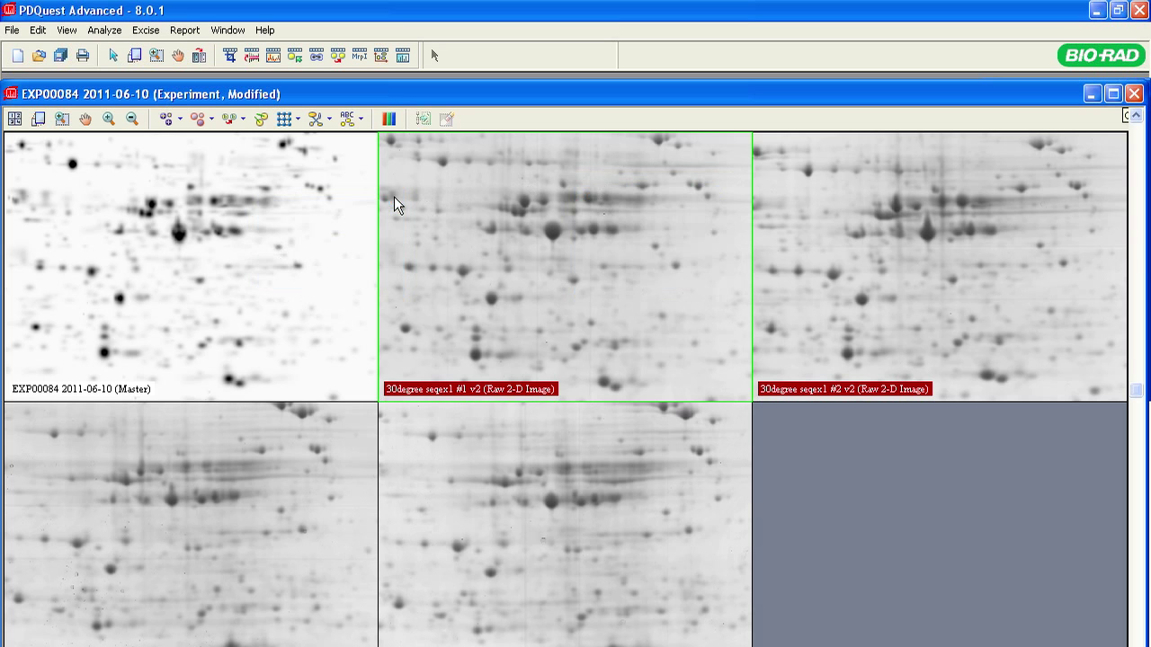
{"action": "left_click", "coordinate": [347, 167]}
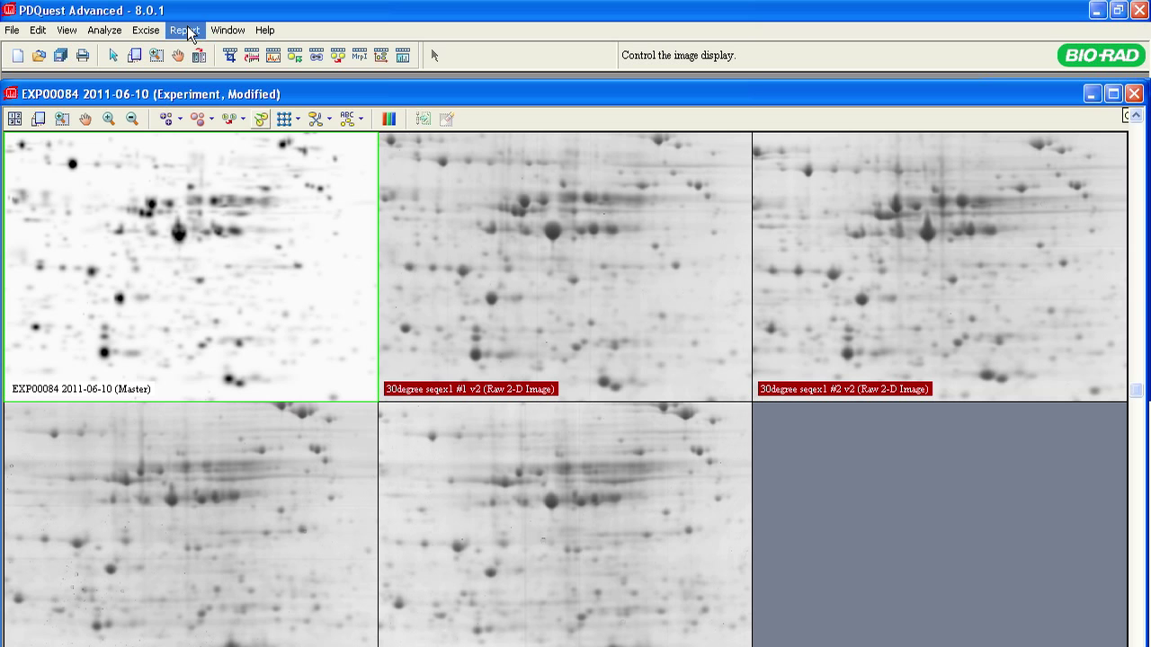
Create a Quantity Table of the Intersection of all auto sets by replicate groups, with ratios to 30degree seqex1 #
{"action": "left_click", "coordinate": [186, 31]}
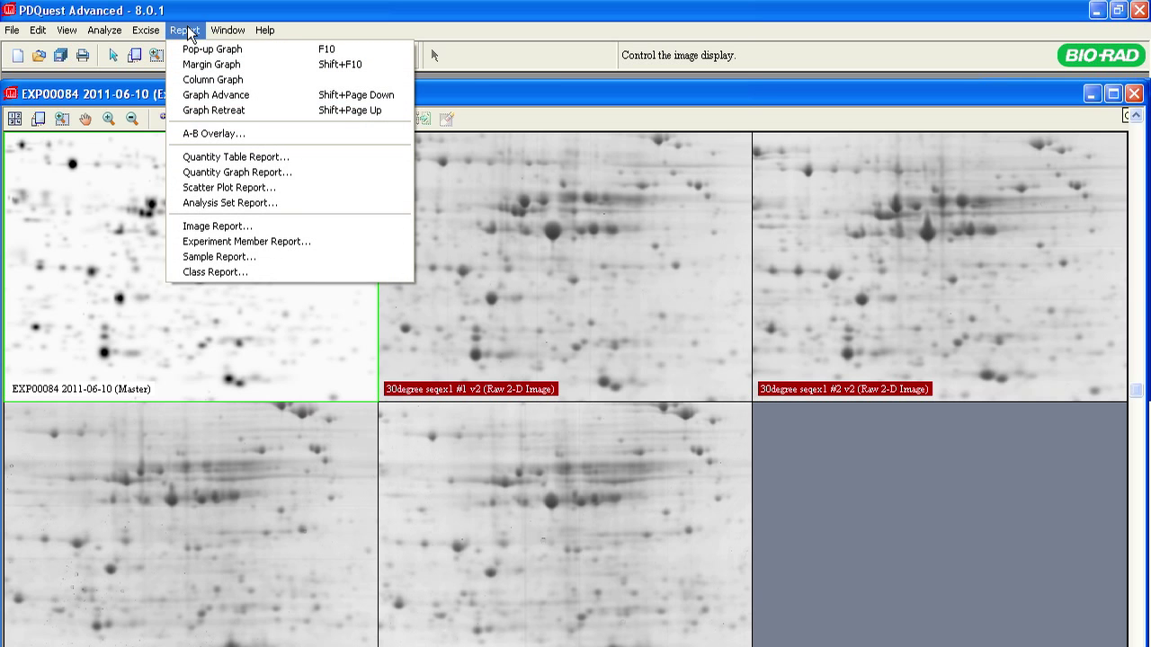
{"action": "left_click", "coordinate": [229, 158]}
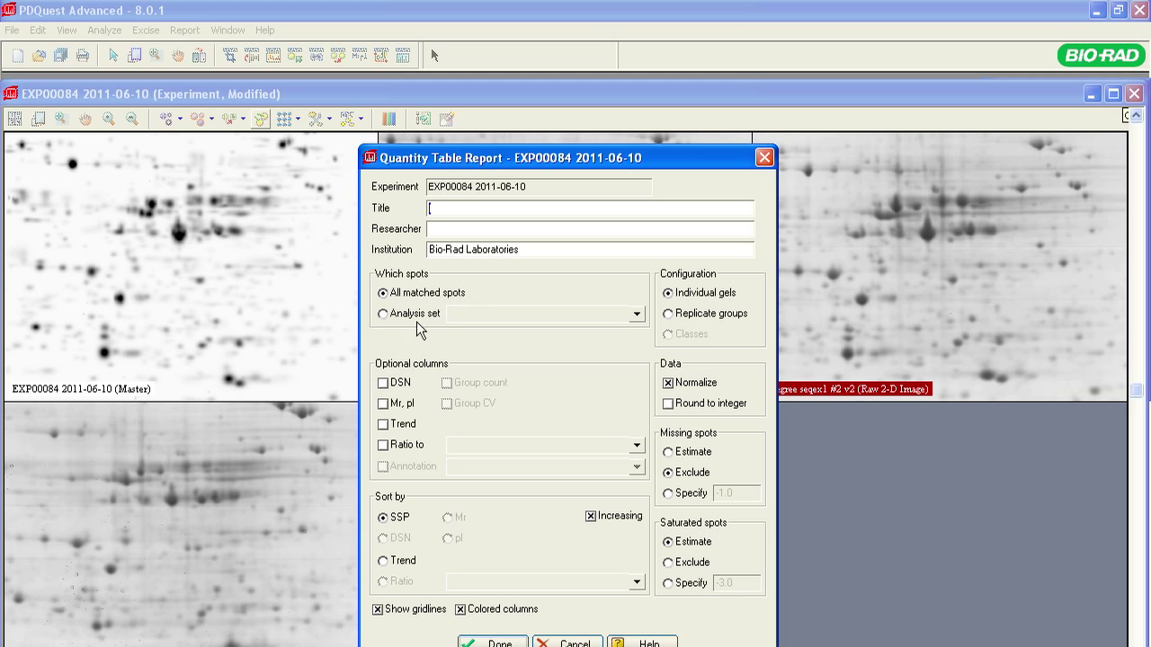
{"action": "left_click", "coordinate": [385, 314]}
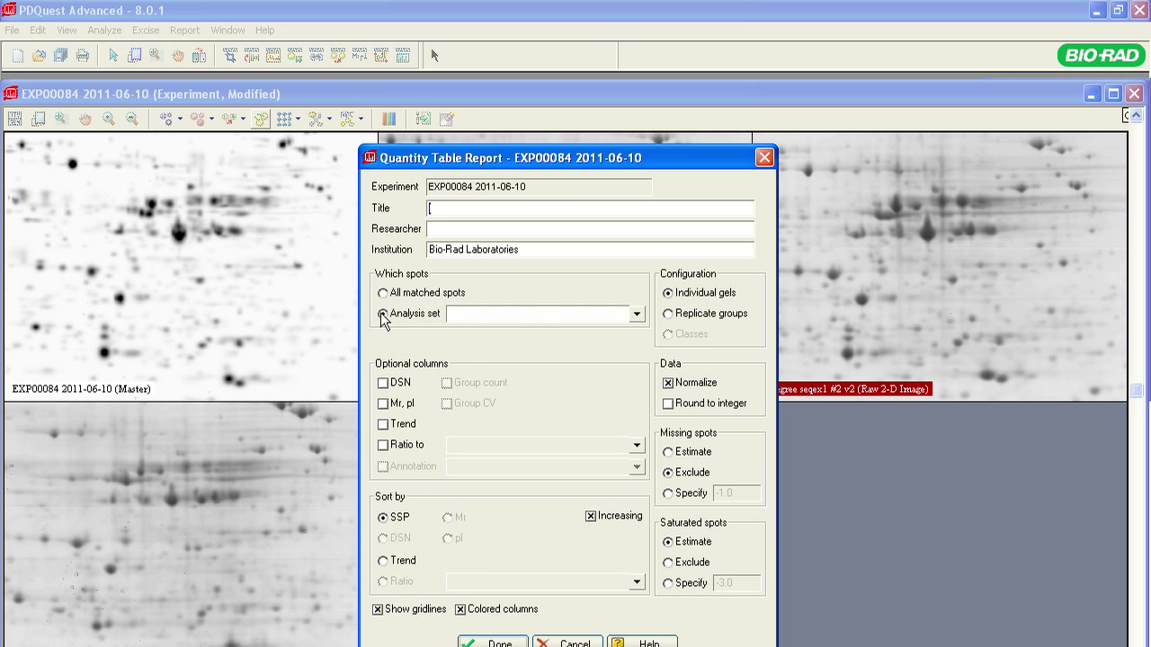
{"action": "left_click", "coordinate": [635, 314]}
{"action": "left_click", "coordinate": [613, 333]}
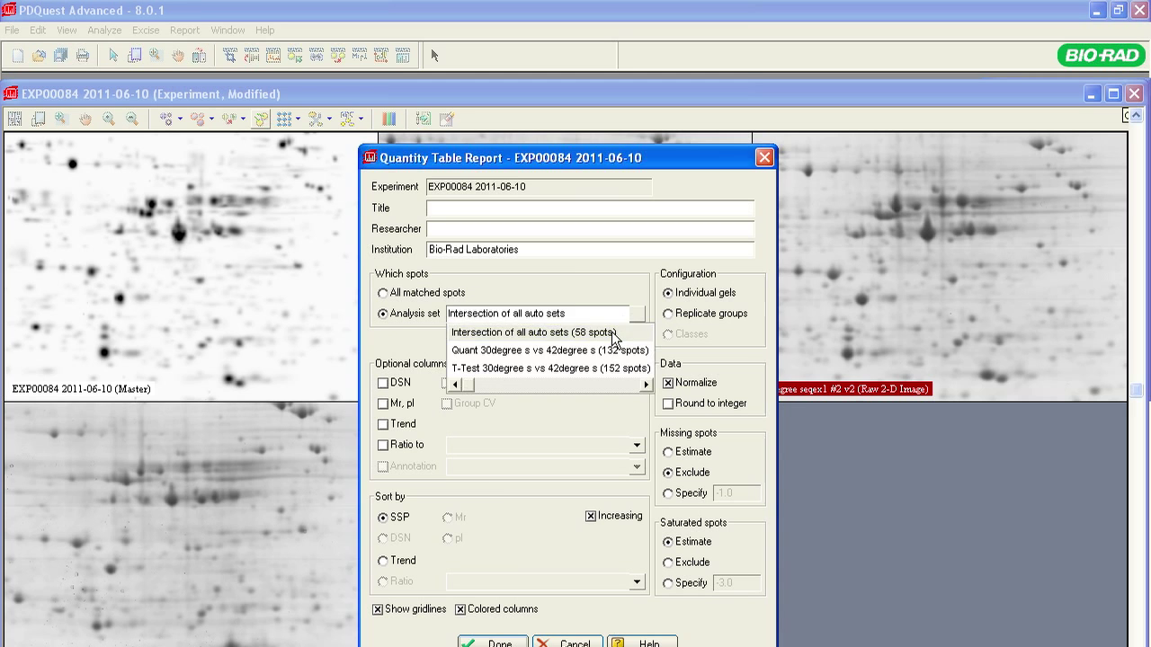
{"action": "left_click", "coordinate": [671, 316]}
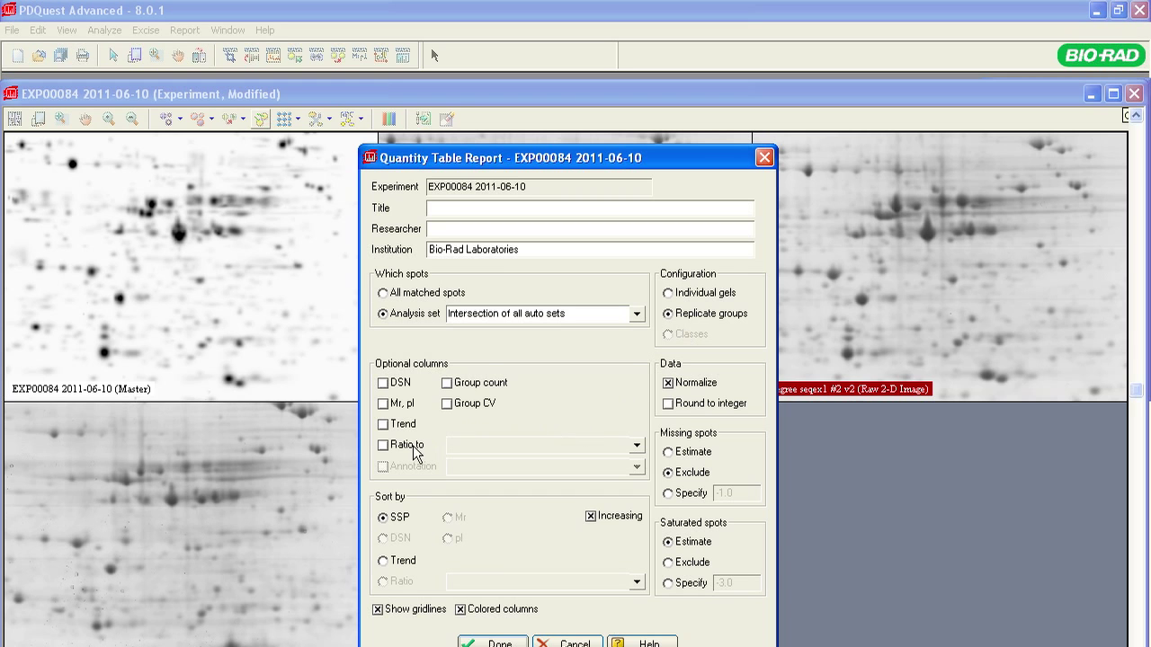
{"action": "left_click", "coordinate": [382, 445]}
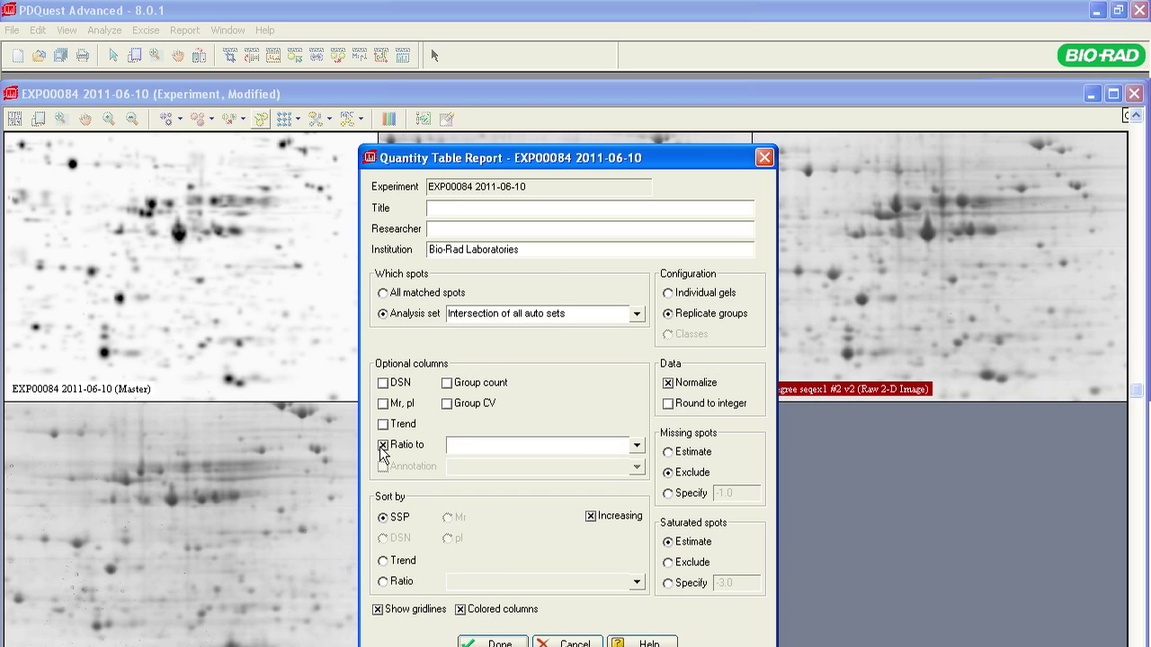
{"action": "left_click", "coordinate": [636, 447]}
{"action": "left_click", "coordinate": [558, 464]}
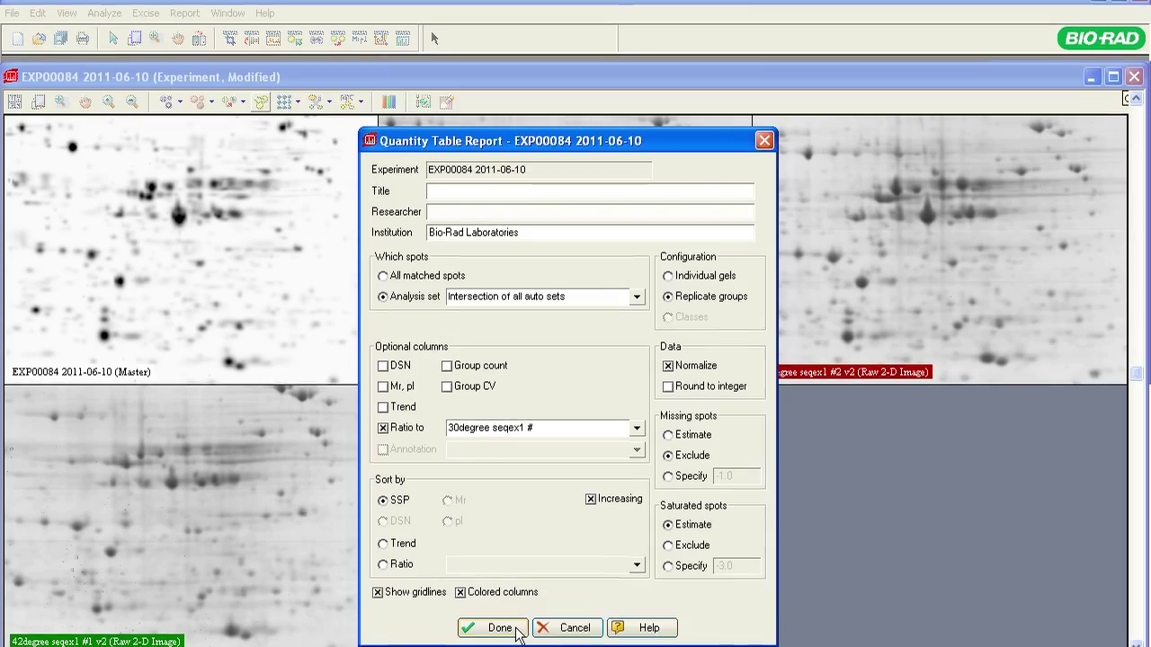
{"action": "left_click", "coordinate": [517, 632]}
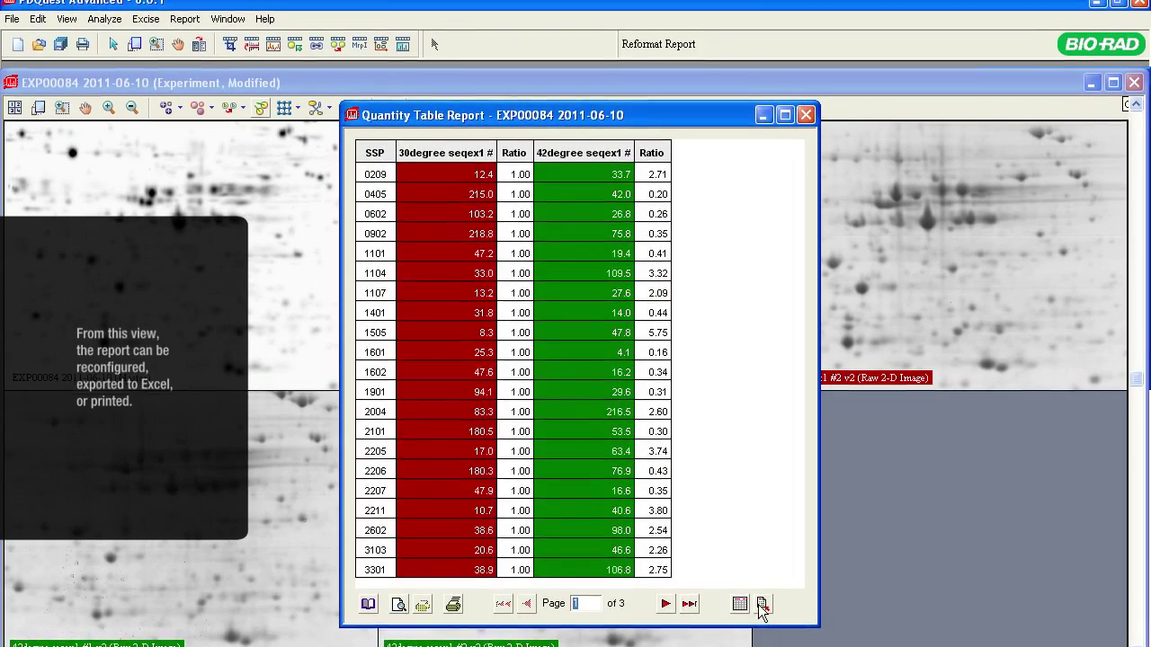
{"action": "left_click", "coordinate": [761, 606]}
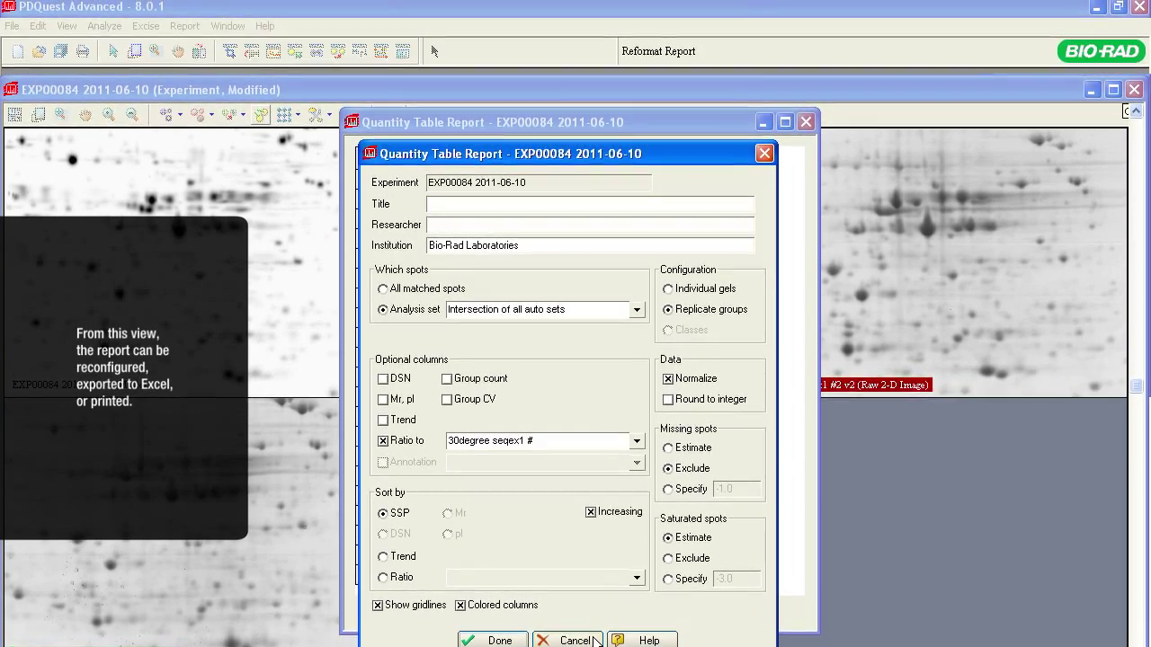
{"action": "left_click", "coordinate": [593, 641]}
{"action": "left_click", "coordinate": [741, 612]}
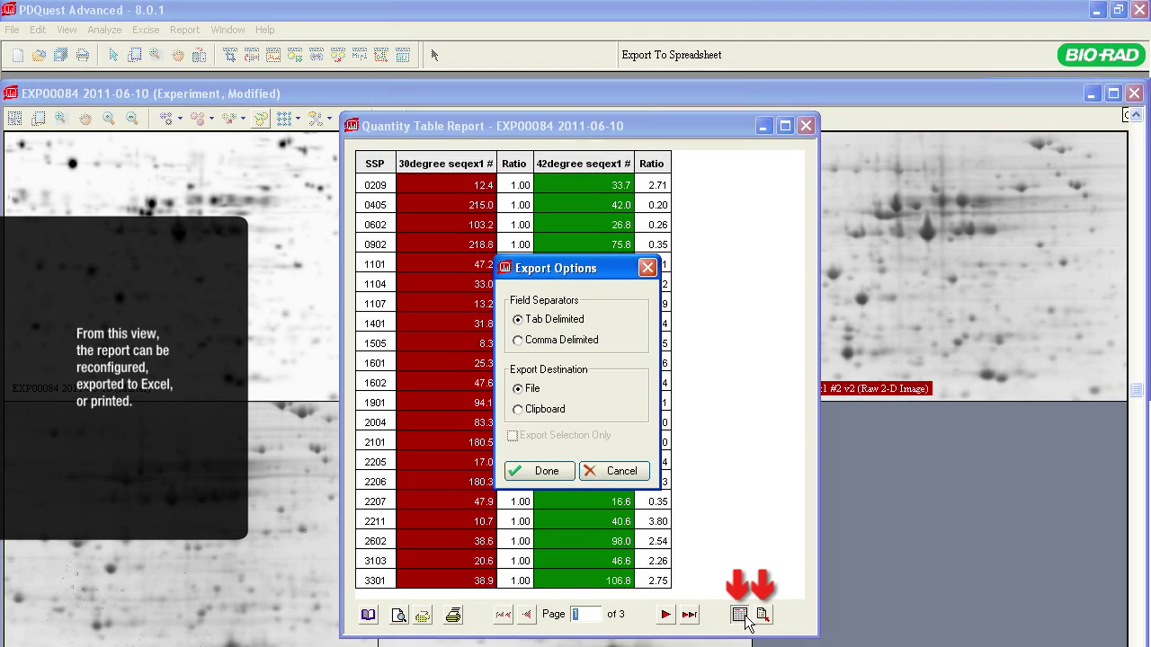
{"action": "left_click", "coordinate": [627, 473]}
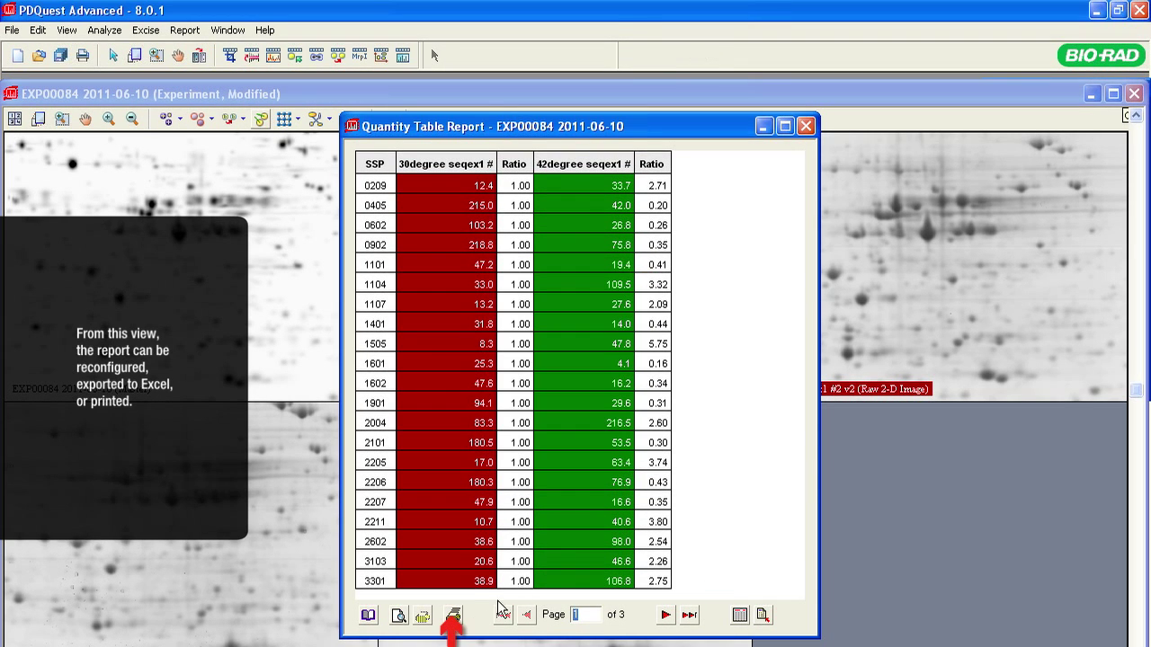
Generate the Analysis Set report listing the intersection (58), Quant (132) and T-Test (152) sets
{"action": "left_click", "coordinate": [185, 29]}
{"action": "left_click", "coordinate": [222, 205]}
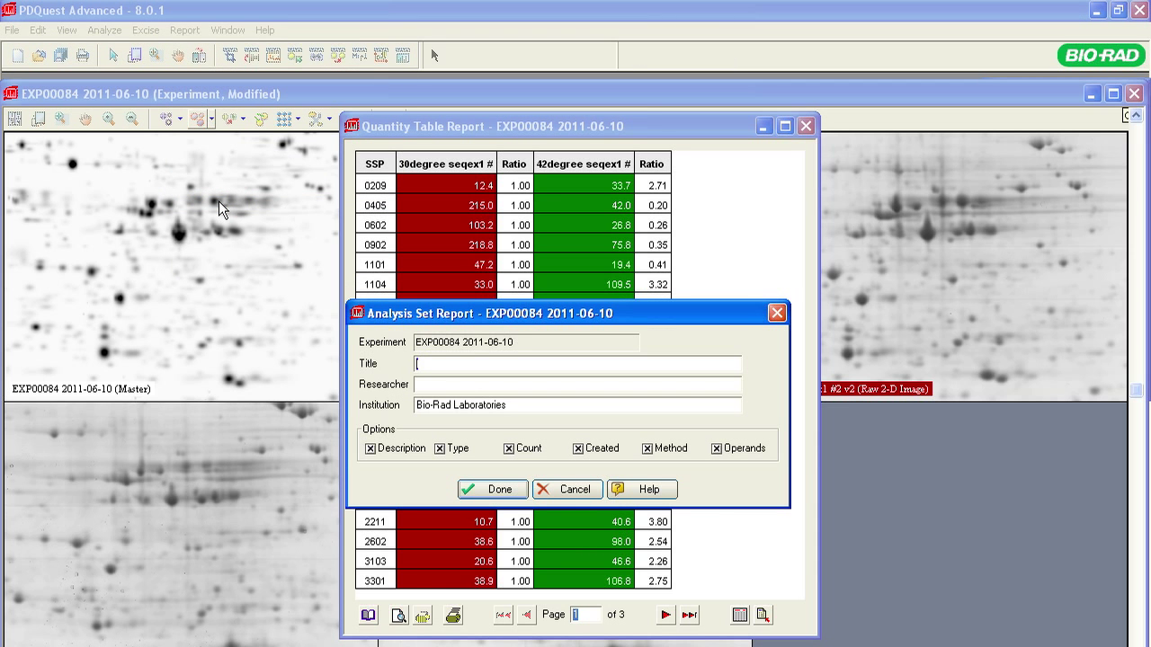
{"action": "left_click", "coordinate": [494, 490]}
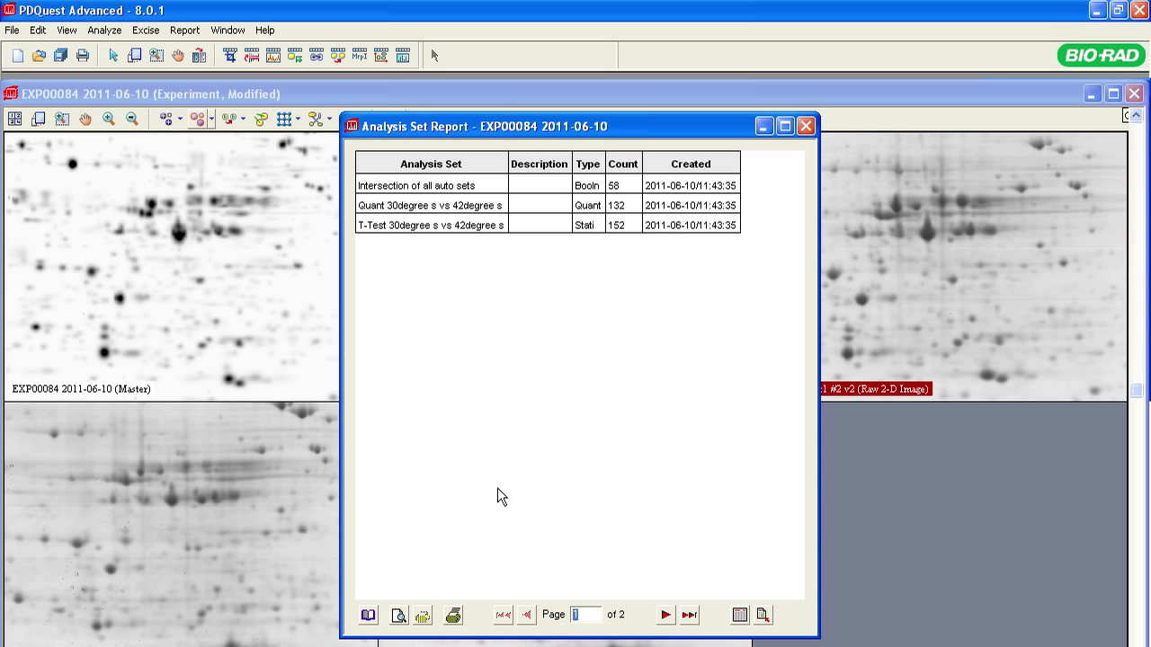
{"action": "left_click", "coordinate": [173, 31]}
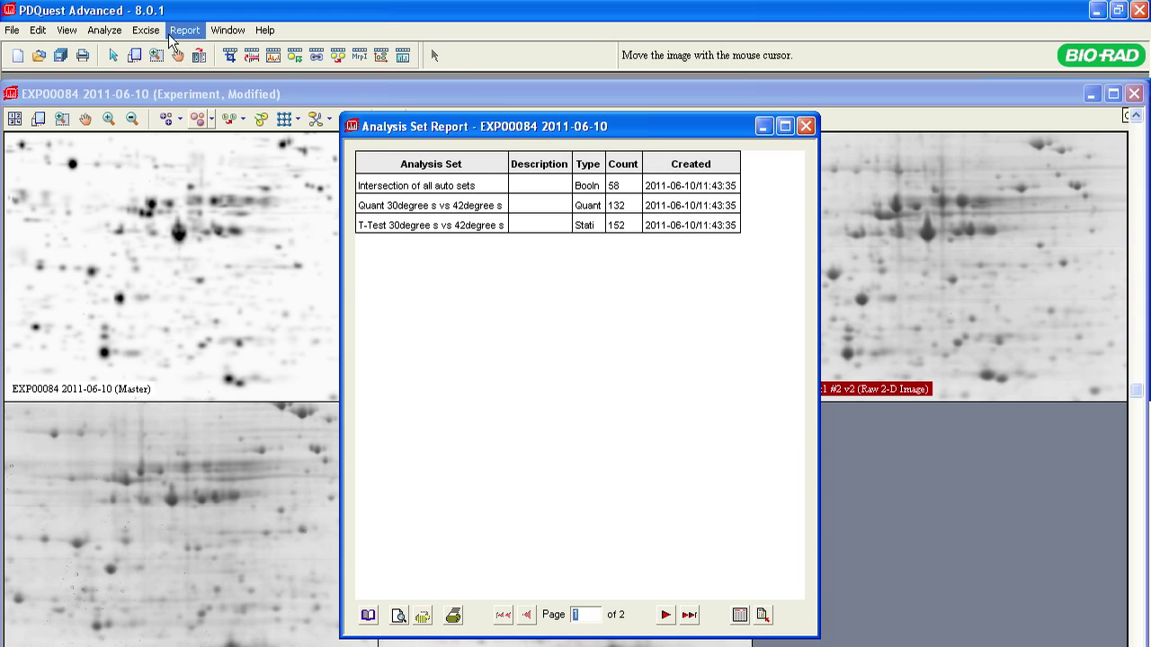
Generate the Scatter Plot report, then view the scatter plot of 30degree seqex1 #1 versus #2
{"action": "left_click", "coordinate": [223, 188]}
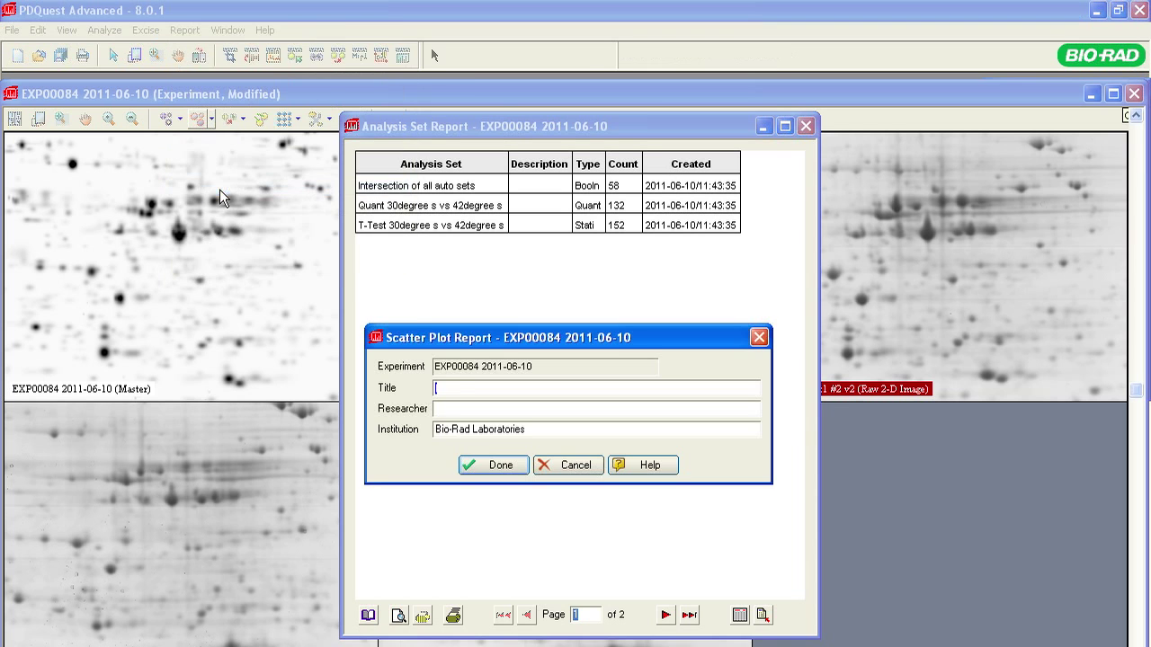
{"action": "left_click", "coordinate": [509, 472]}
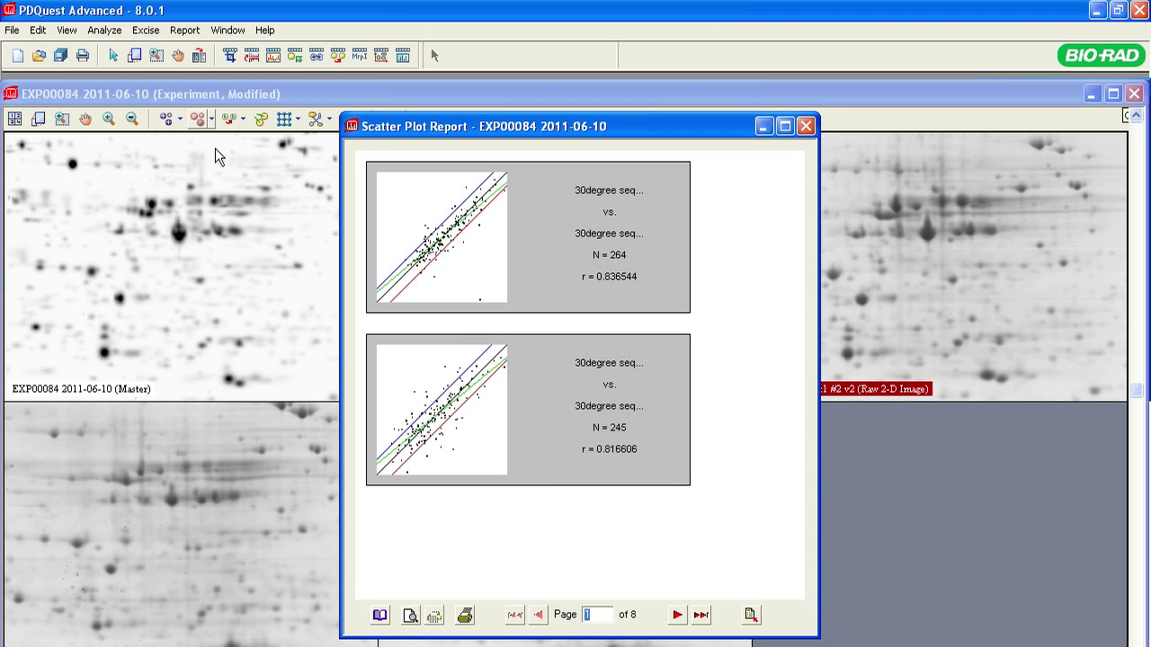
{"action": "left_click", "coordinate": [67, 33]}
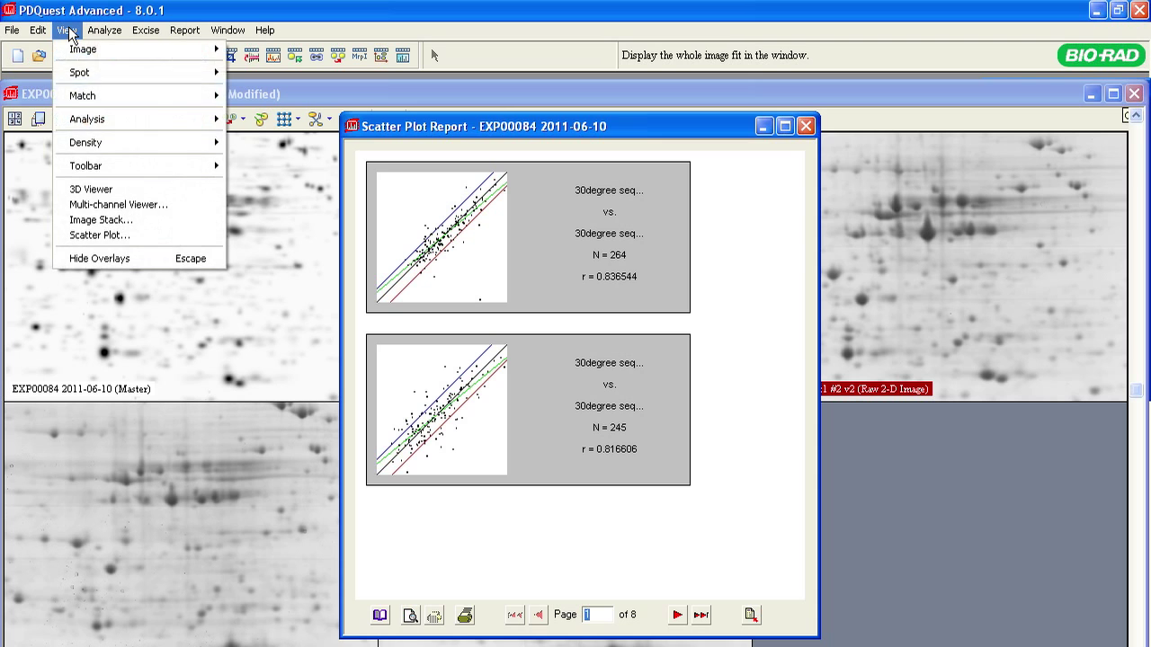
{"action": "left_click", "coordinate": [74, 240]}
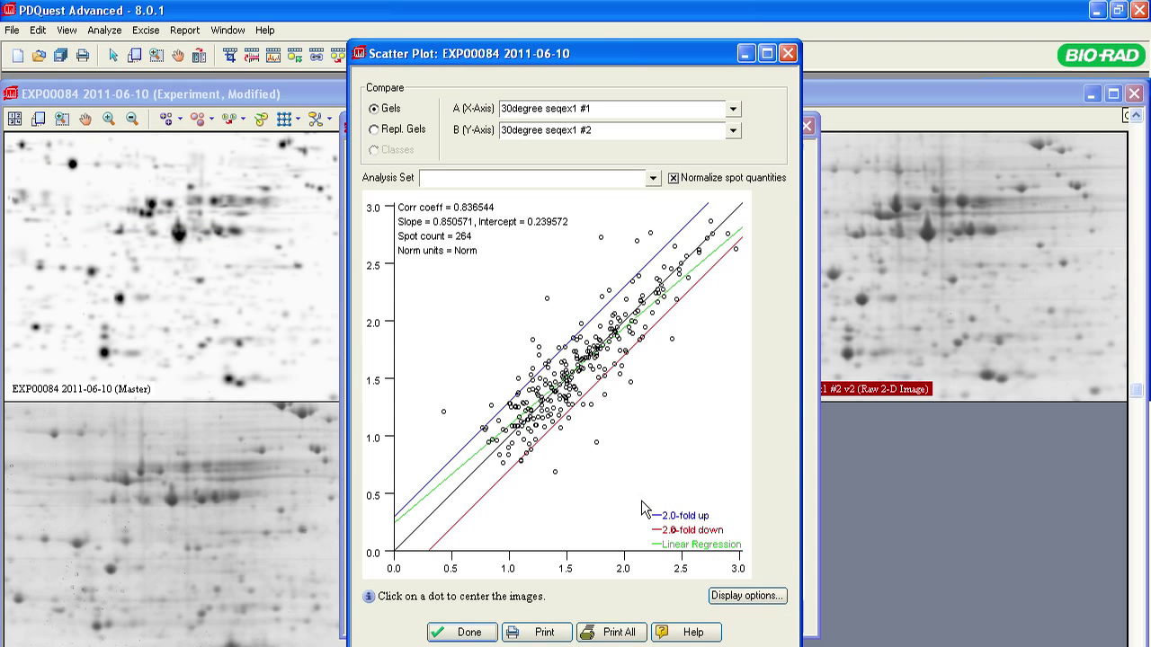
{"action": "left_click", "coordinate": [738, 597]}
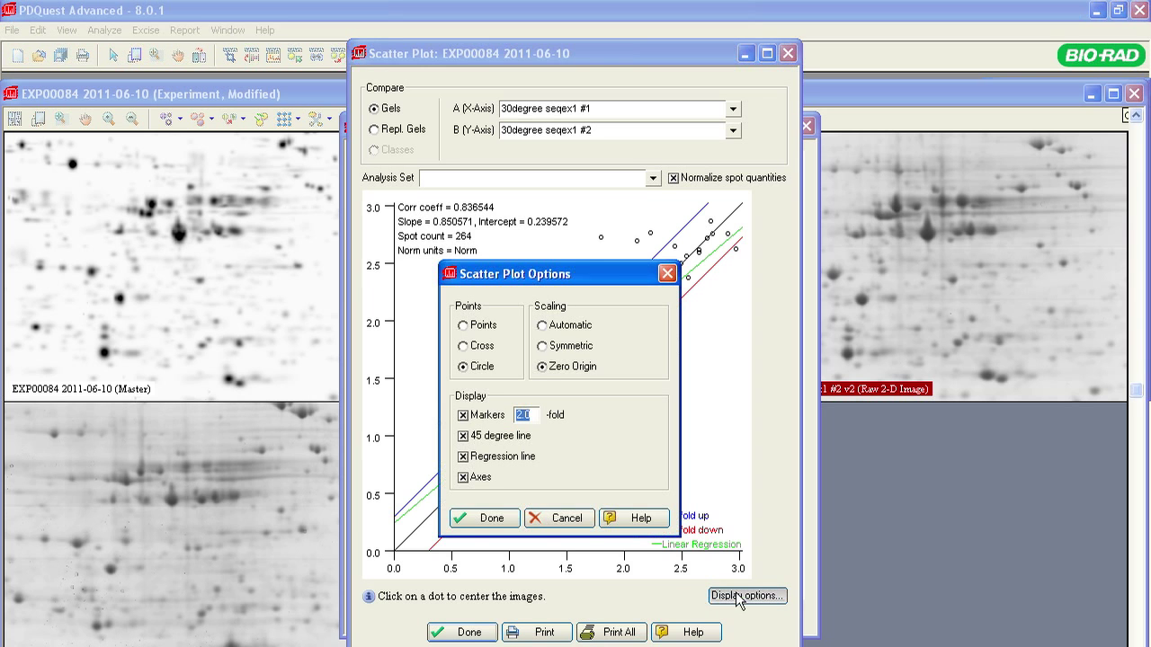
{"action": "left_click", "coordinate": [567, 518]}
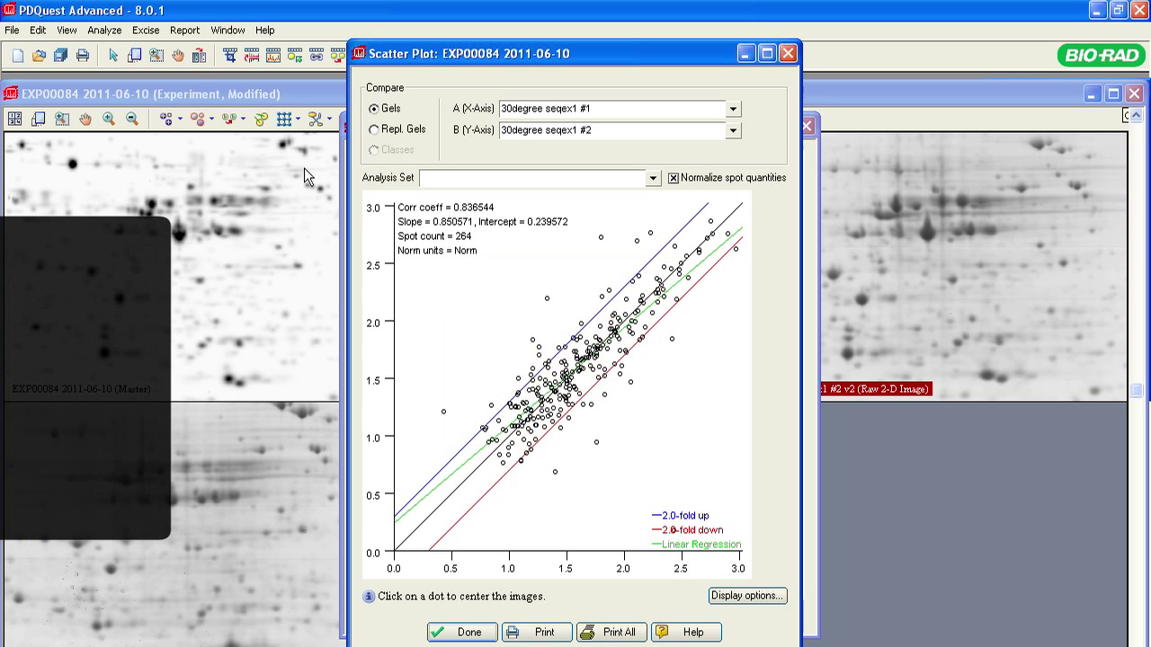
{"action": "left_click", "coordinate": [180, 31]}
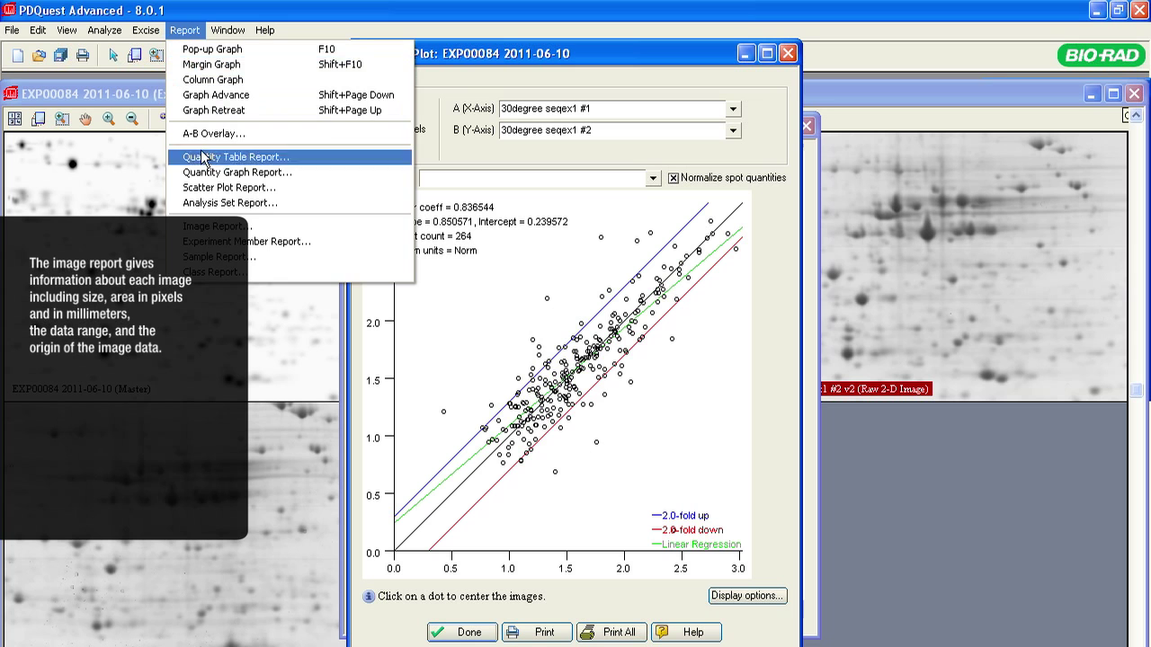
Open the Image Report for 42degree seqex1 #1 v2, widen its window, and review both pages
{"action": "left_click", "coordinate": [215, 230]}
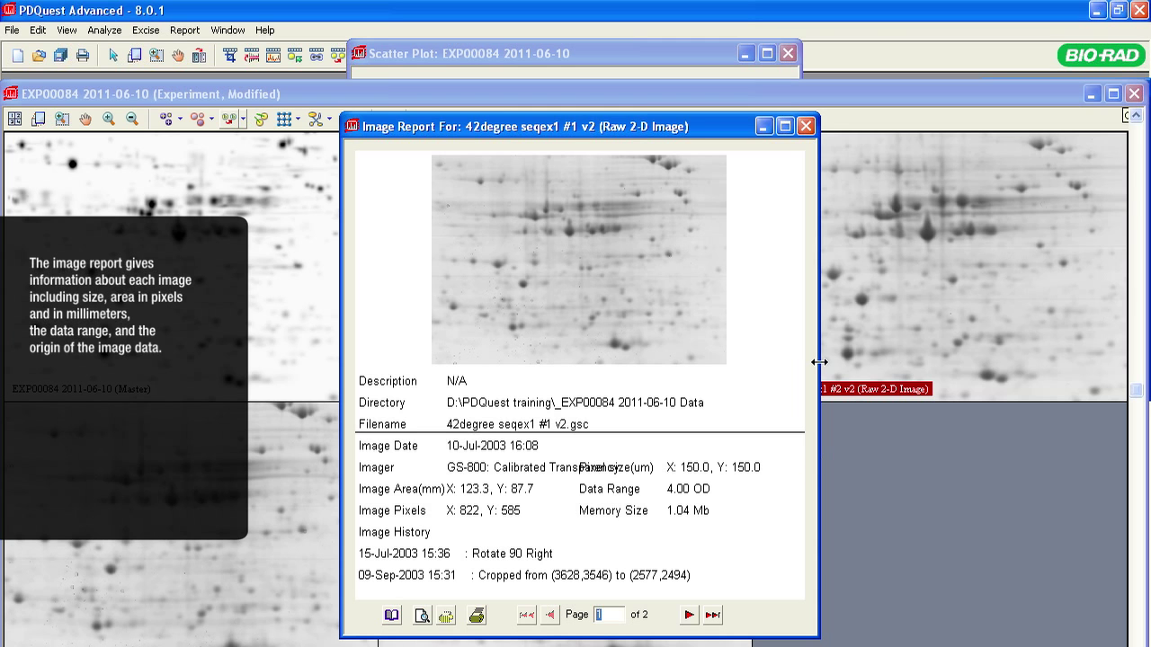
{"action": "left_click_drag", "start_coordinate": [819, 363], "coordinate": [1134, 360]}
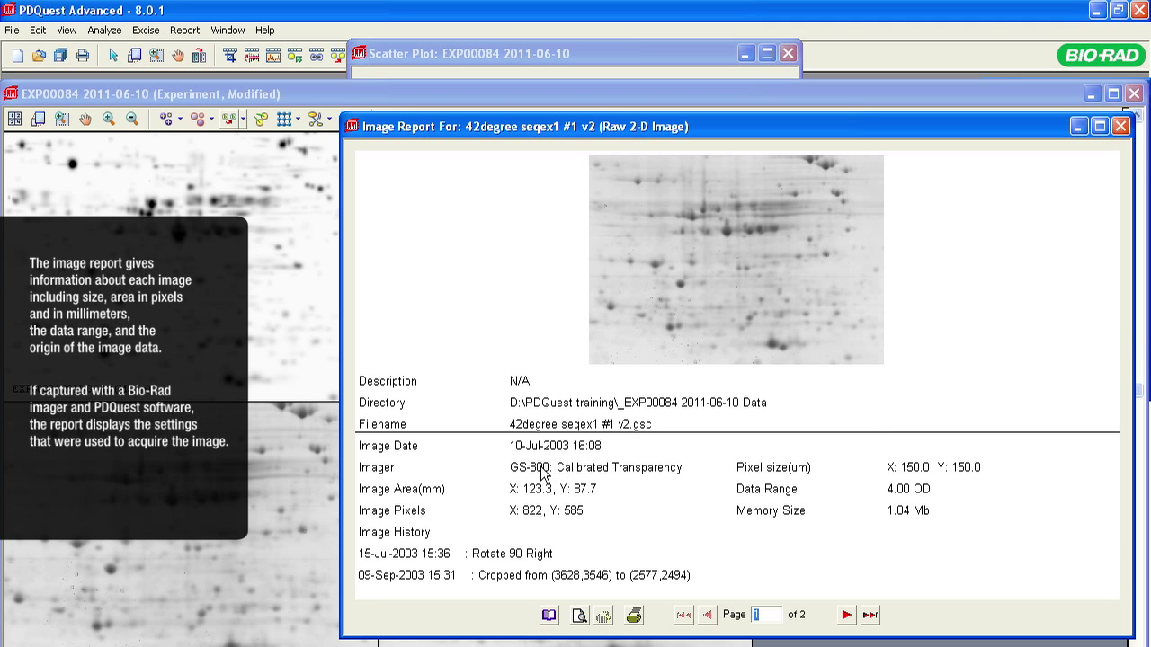
{"action": "left_click", "coordinate": [847, 616]}
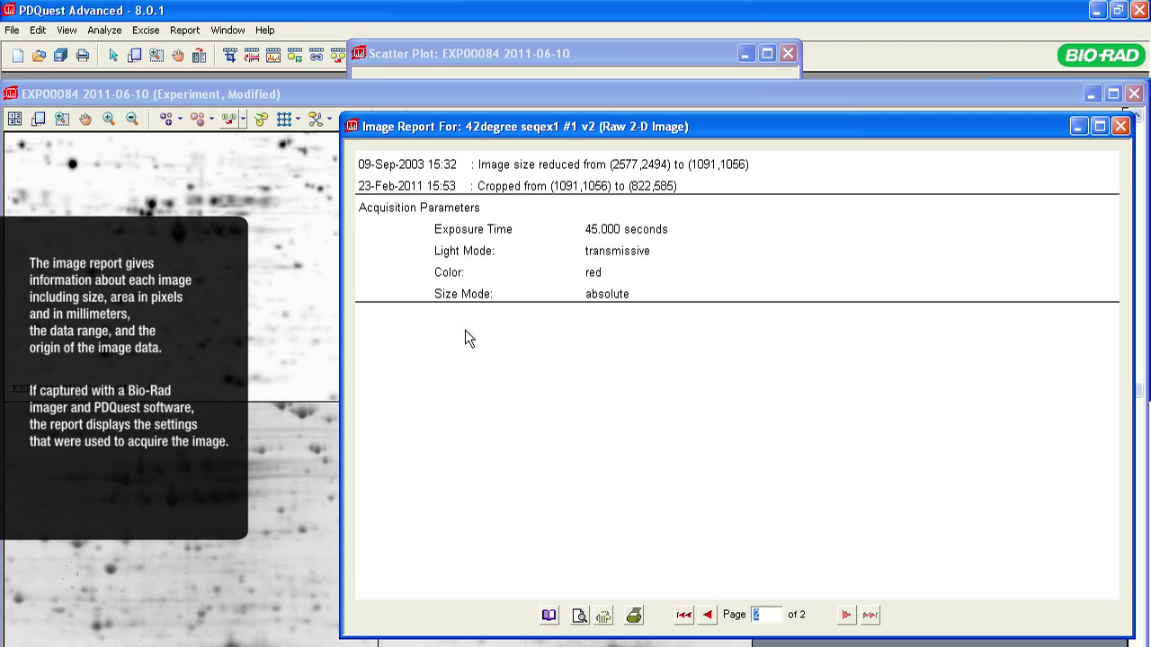
{"action": "left_click", "coordinate": [708, 616]}
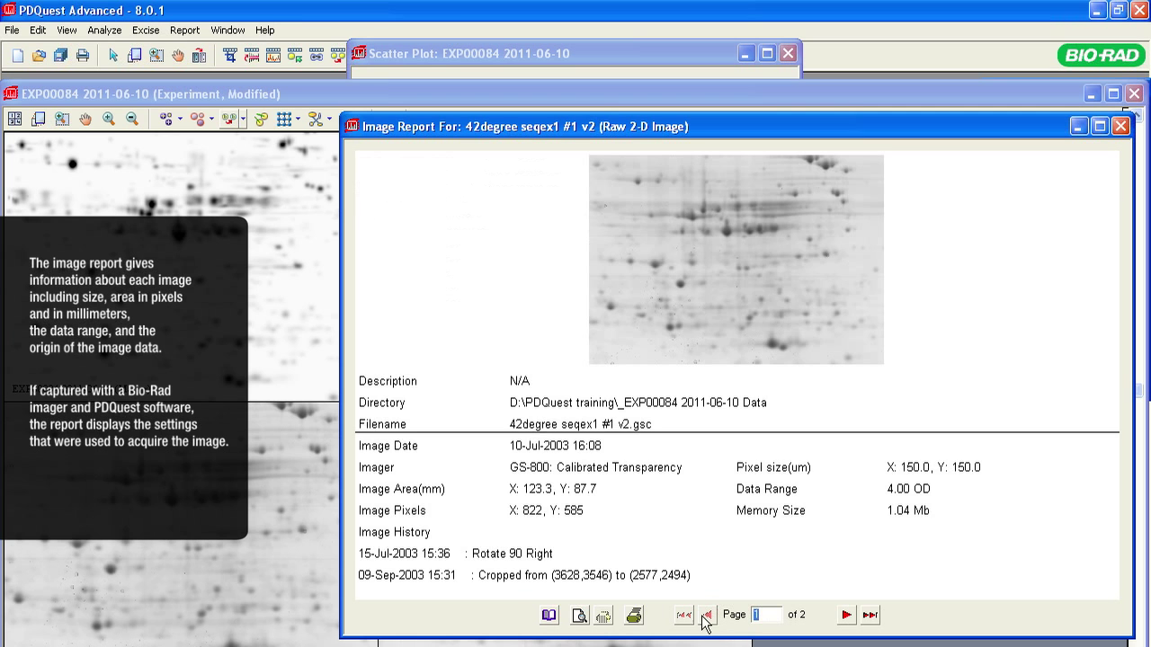